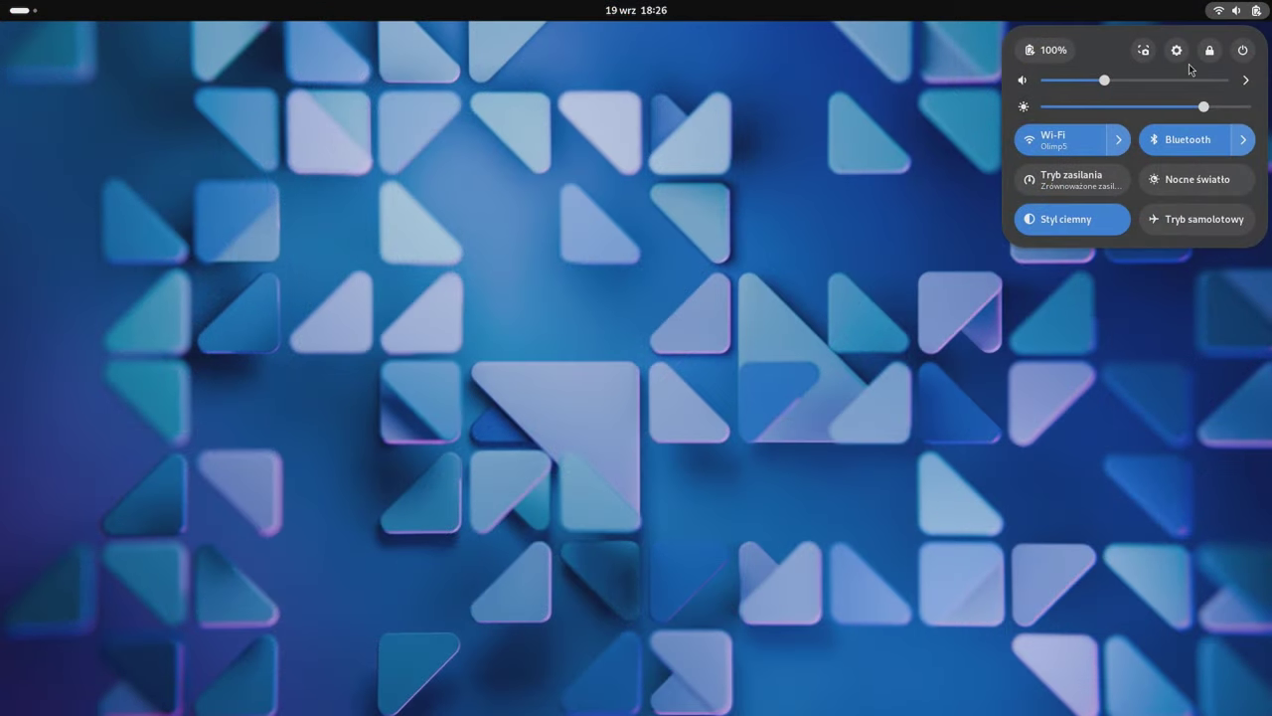
Open the Wygląd page of the system settings and move the Settings window aside on the desktop
left_click(1186, 60)
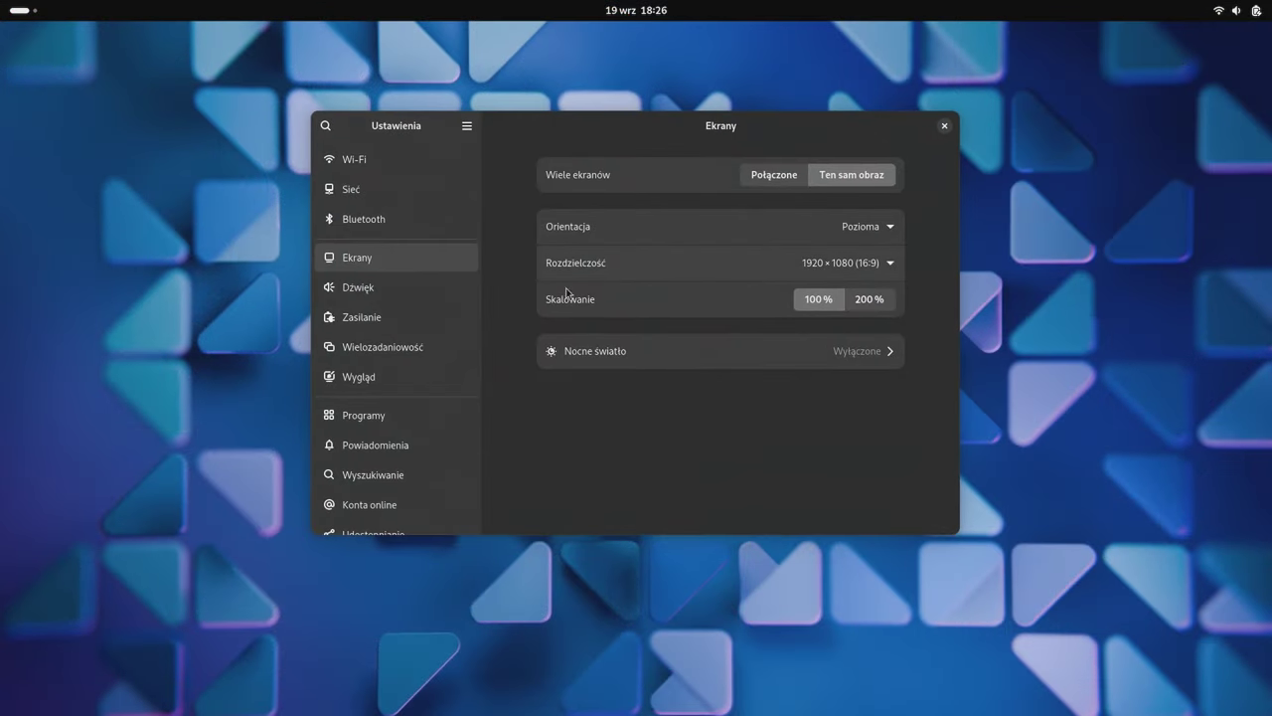
left_click(397, 375)
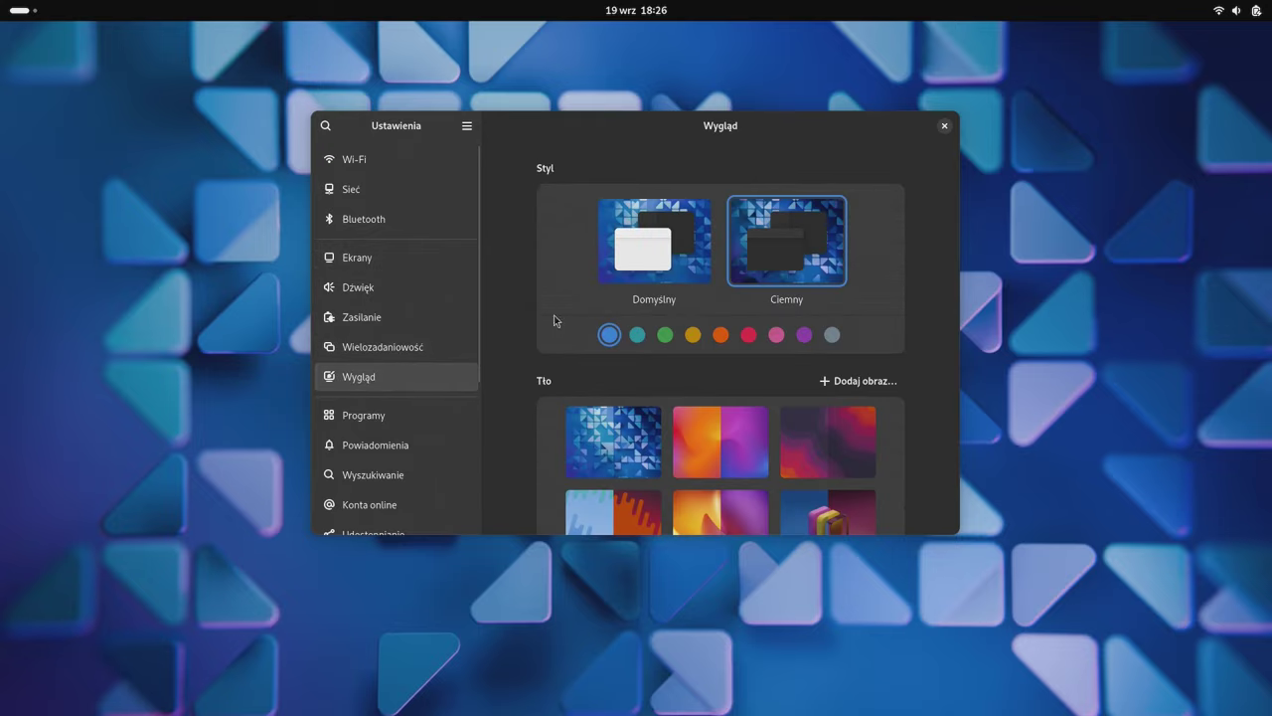
left_click_drag(699, 125, 891, 116)
Switch the desktop style to Domyślny and back to Ciemny
left_click(853, 232)
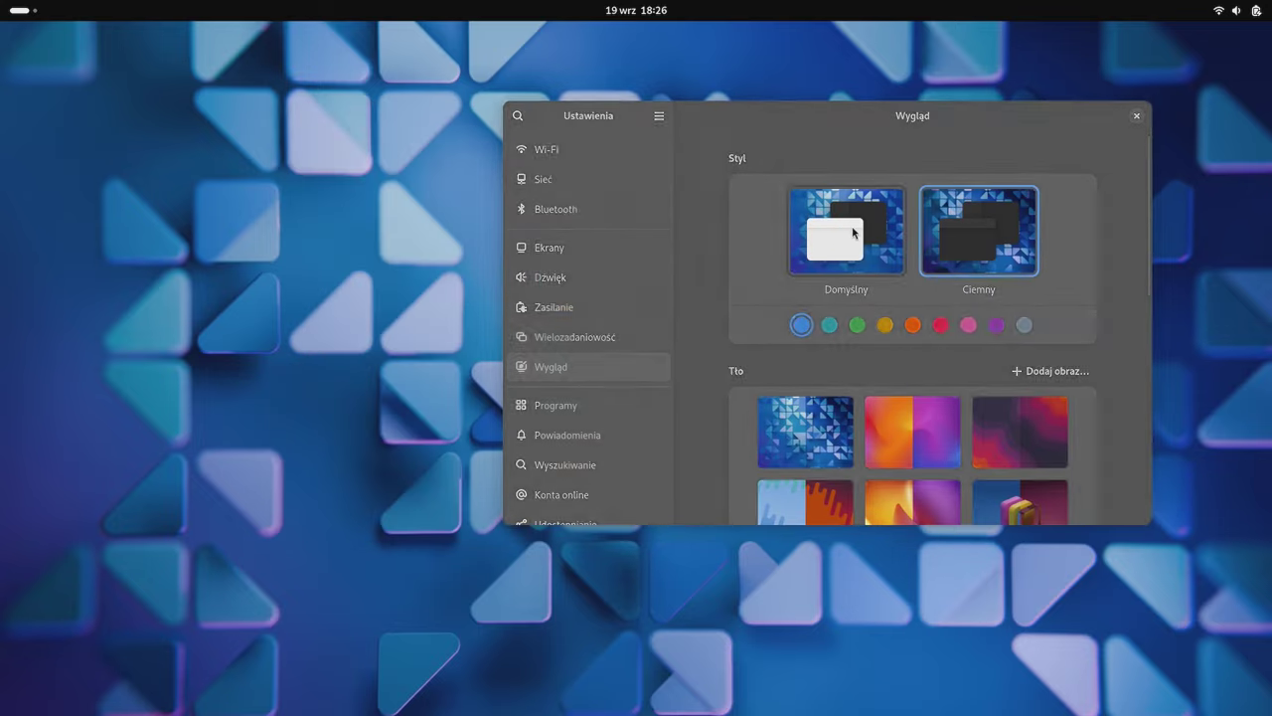
left_click(968, 227)
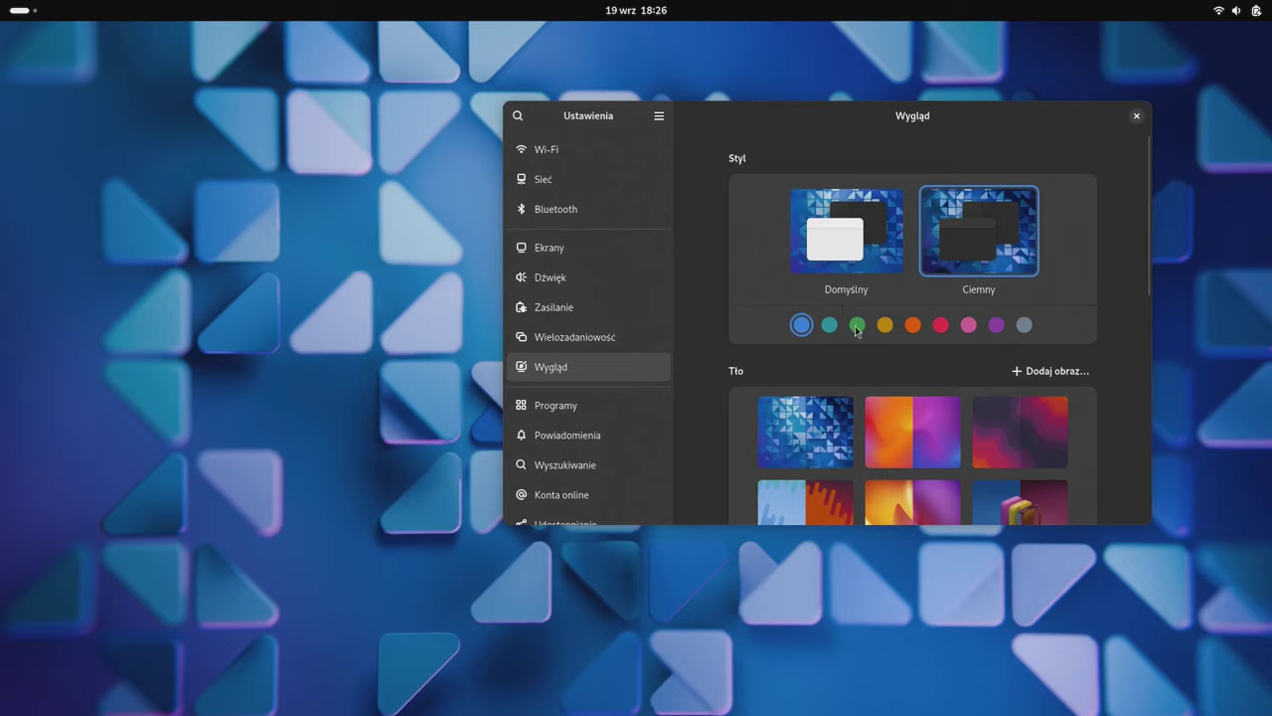
Set the accent colour to green, check it in the quick settings, and change the accent to red
left_click(856, 324)
left_click(1237, 9)
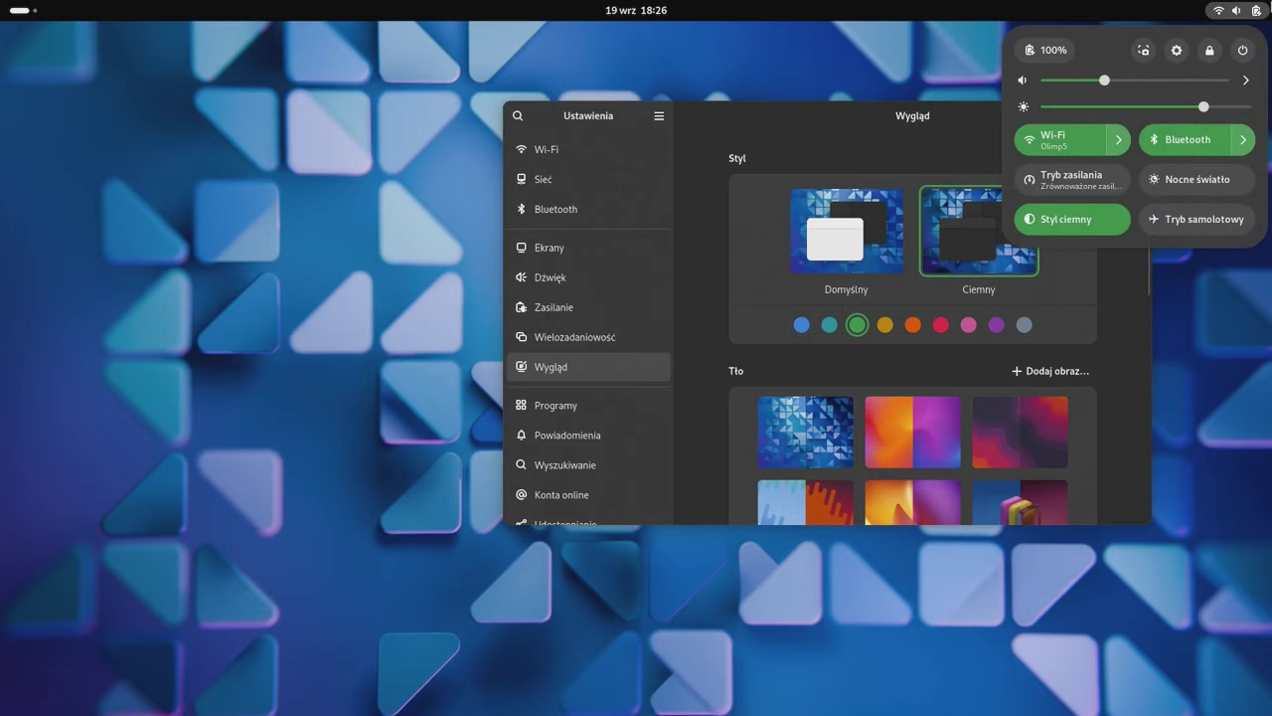
left_click(941, 324)
left_click(941, 324)
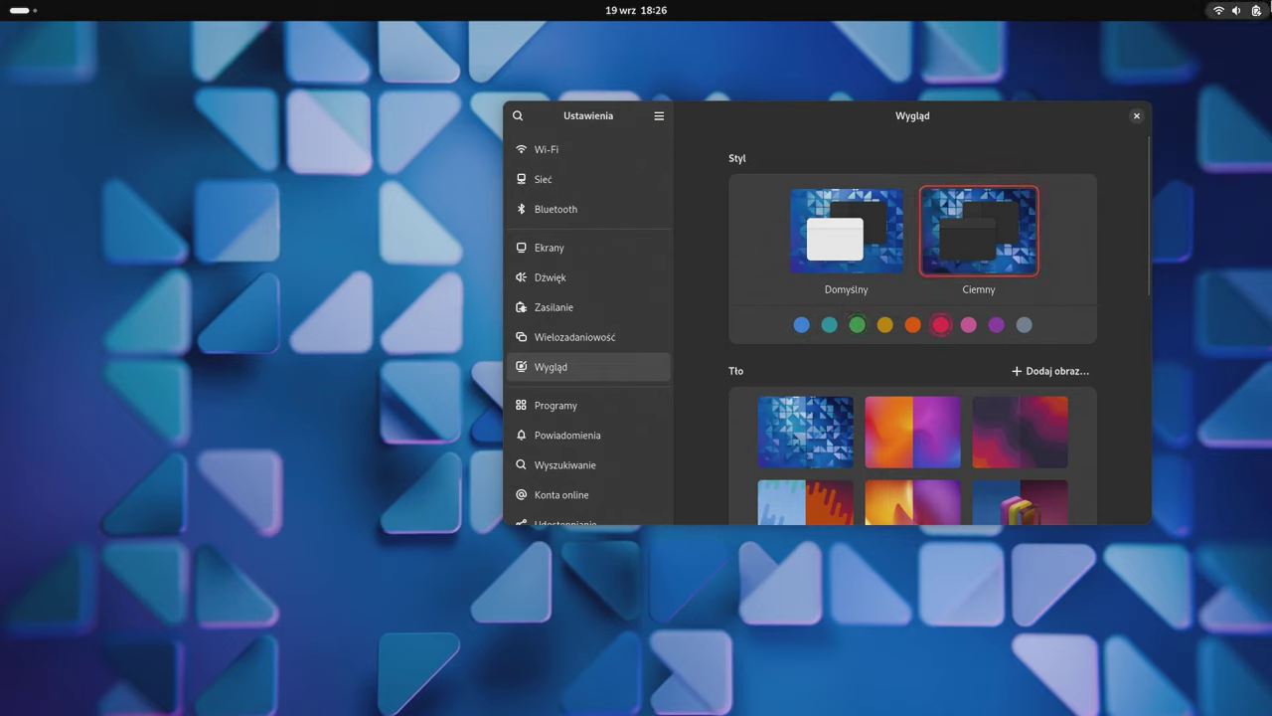
Bring the Settings window to the front and cycle the accent colour through teal, yellow, red, pink and slate
left_click(1237, 10)
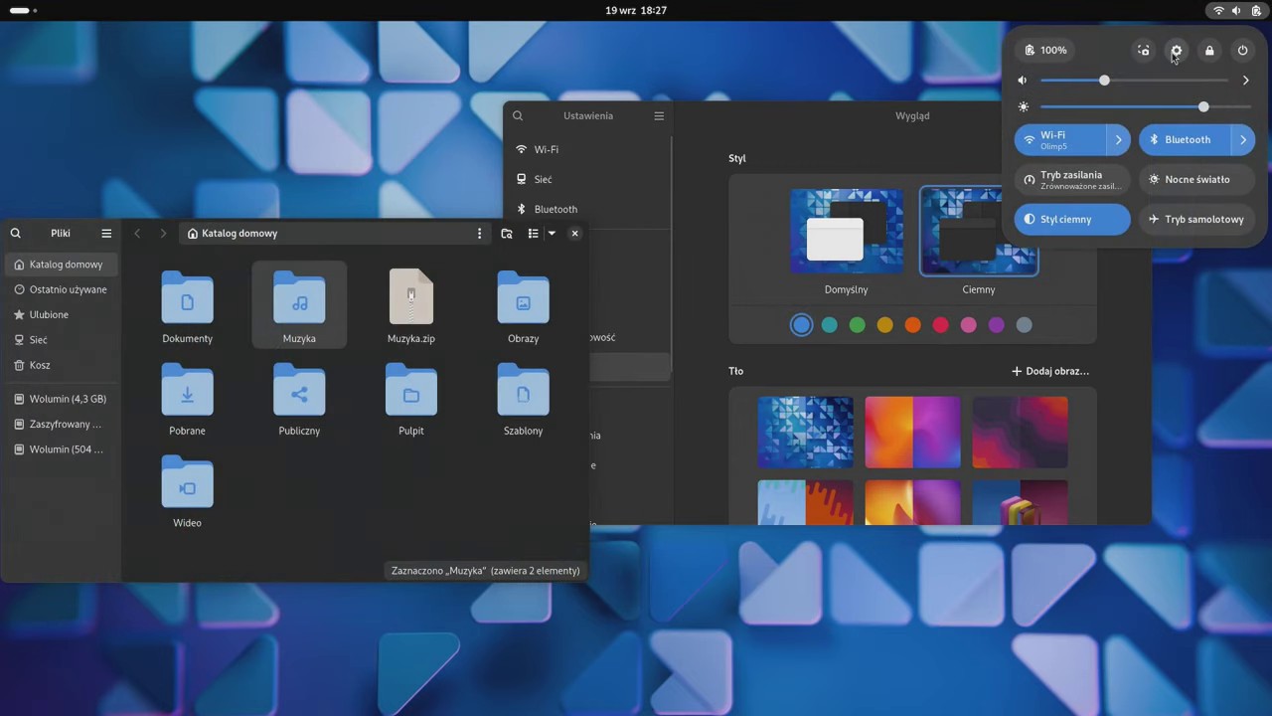
left_click(1176, 52)
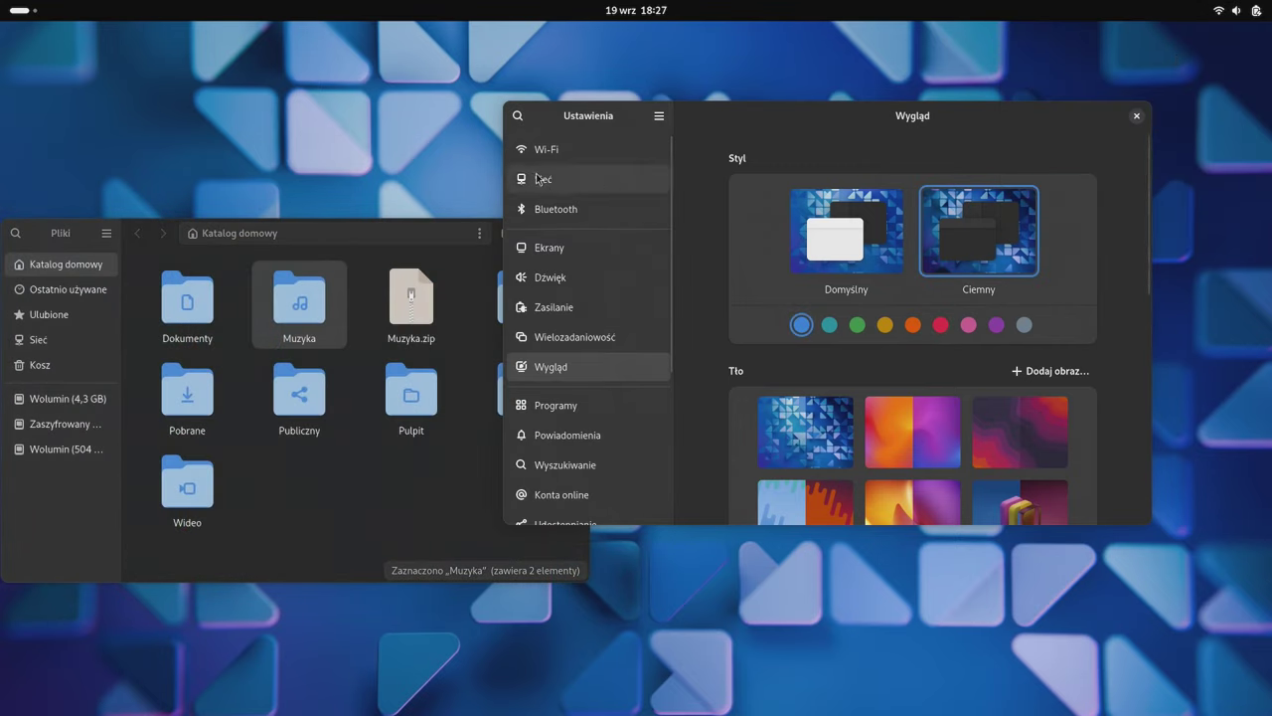
left_click(829, 324)
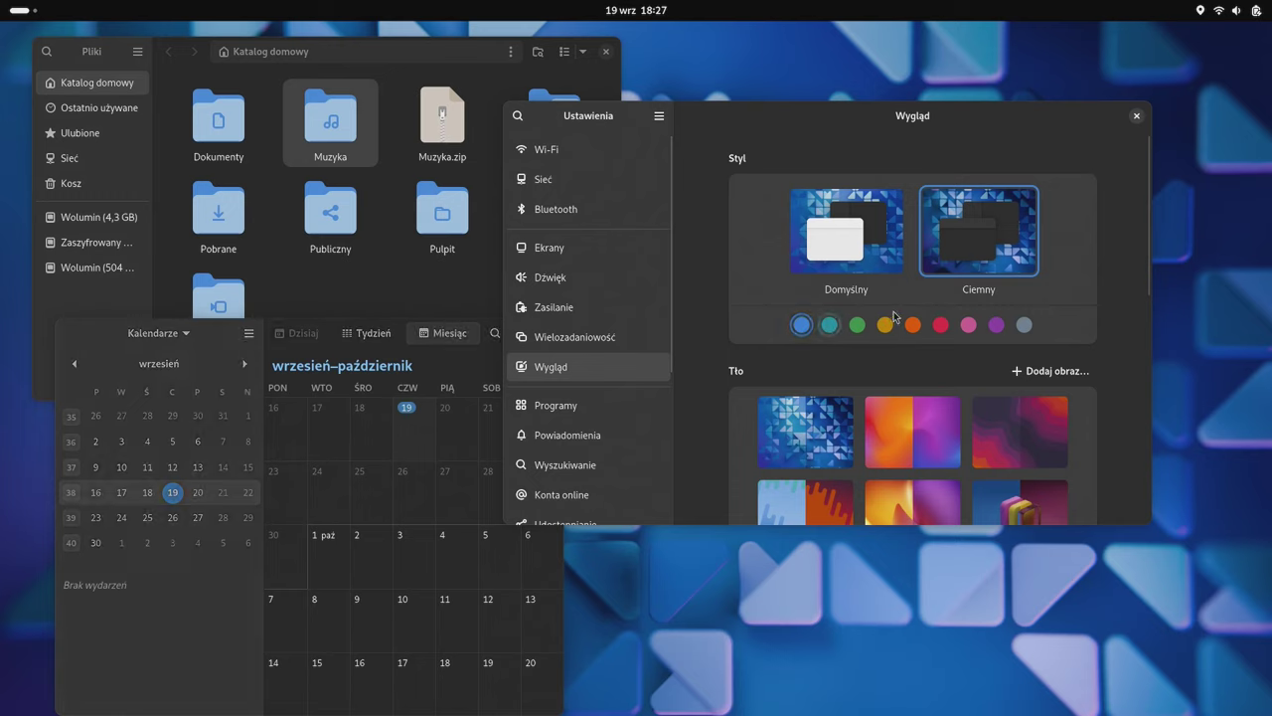
left_click(887, 329)
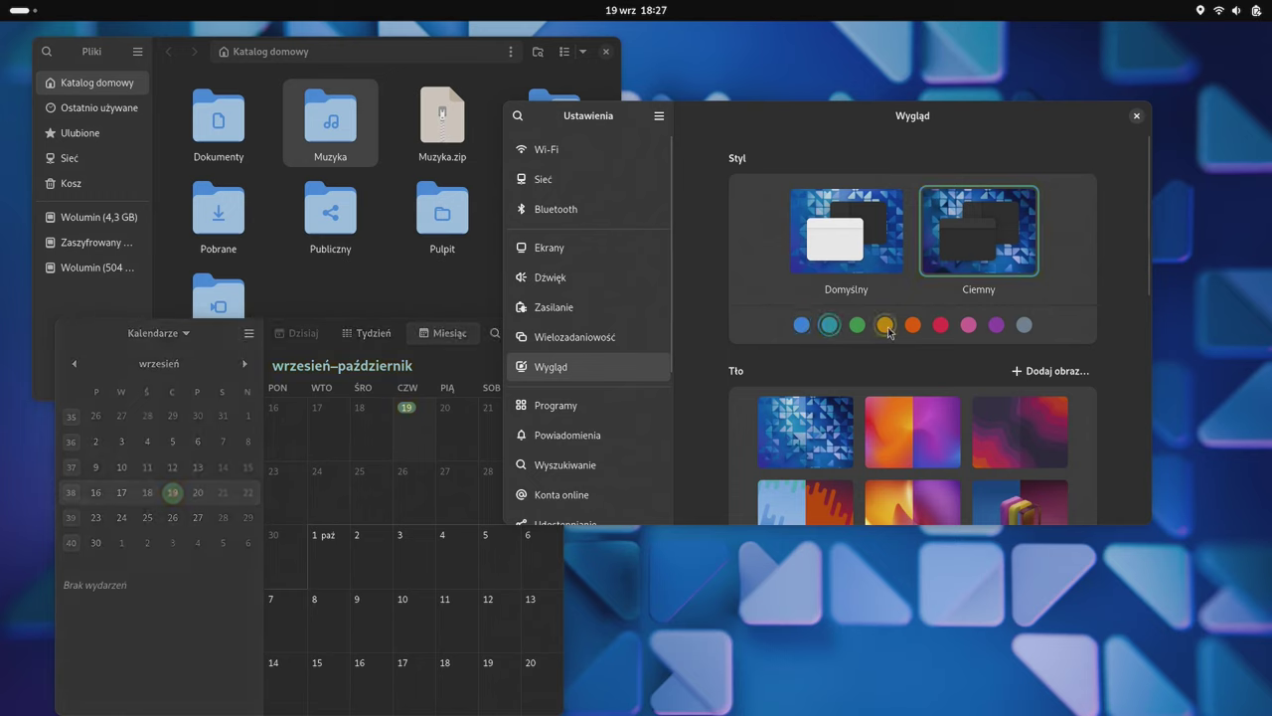
left_click(944, 328)
left_click(970, 328)
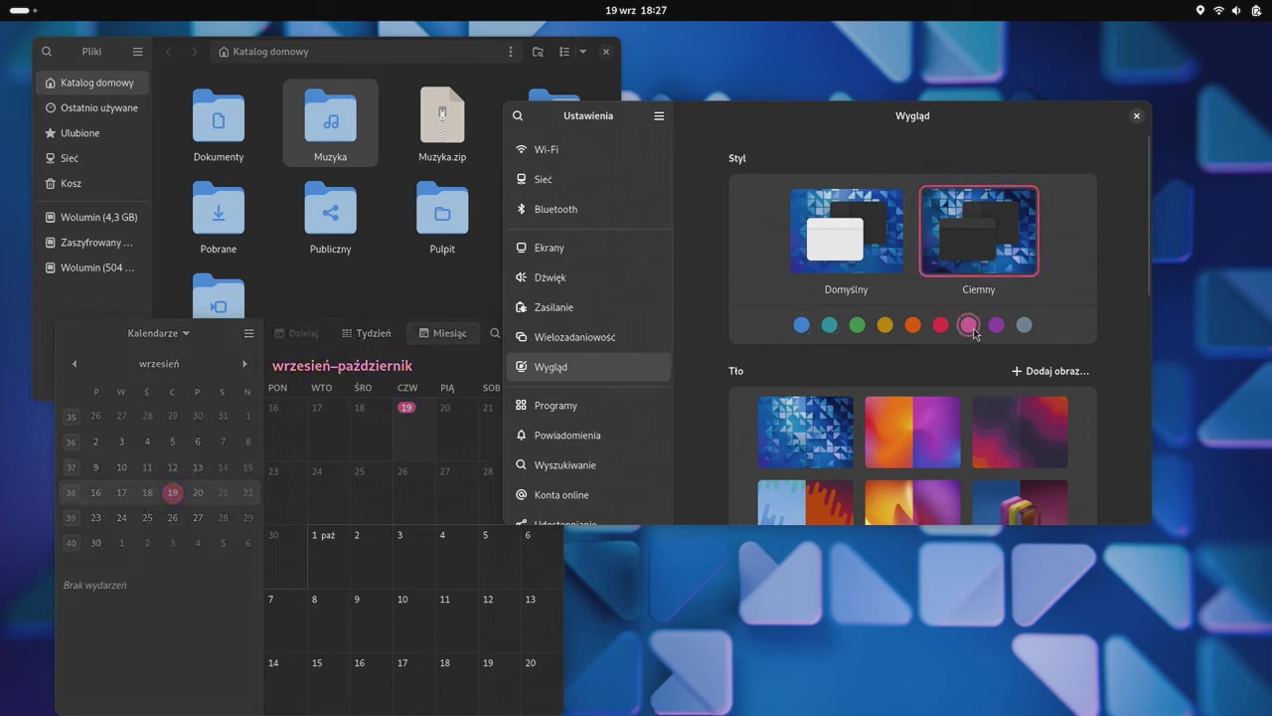
left_click(1030, 328)
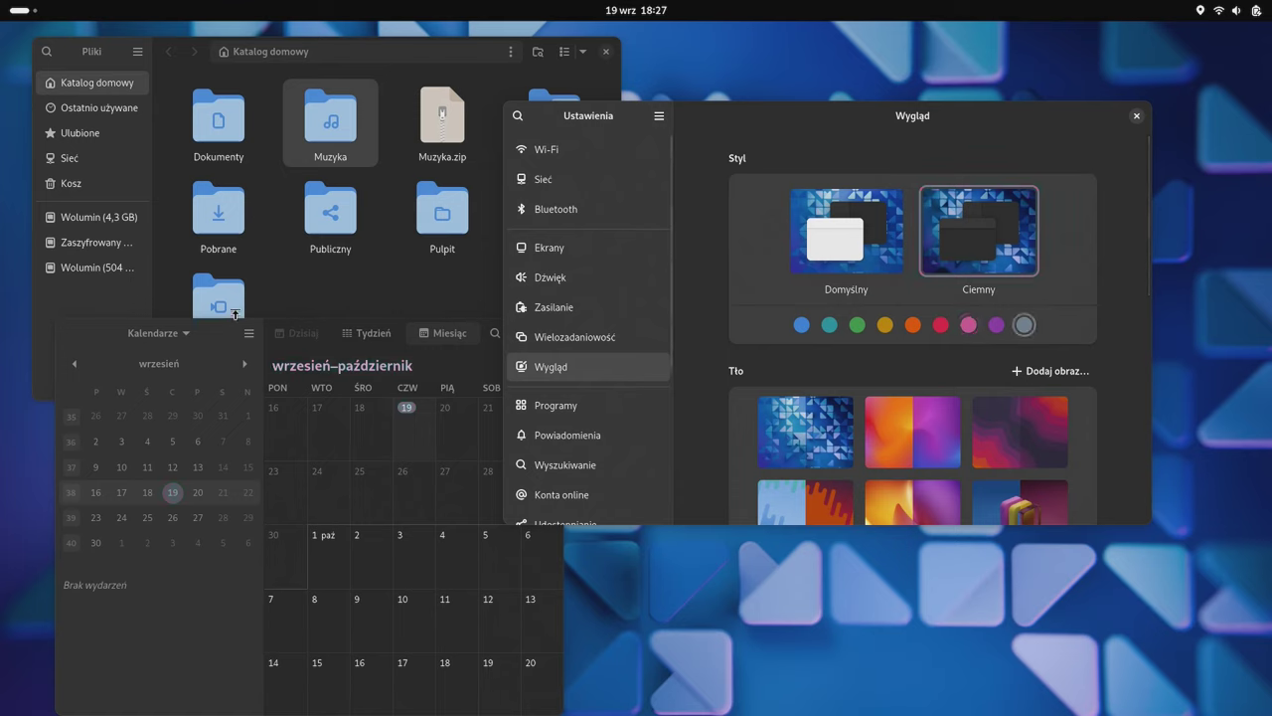
Open the main menu of the calendar window to look through its entries
left_click(249, 346)
left_click(249, 338)
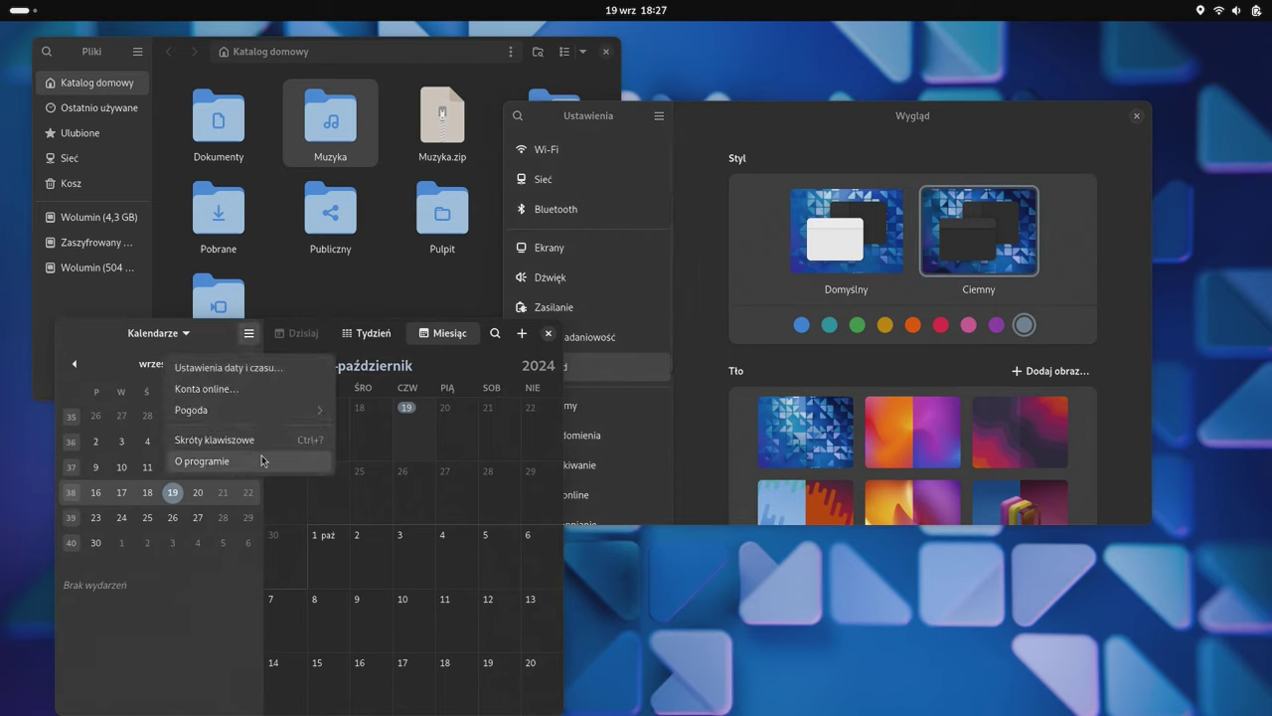
left_click(250, 369)
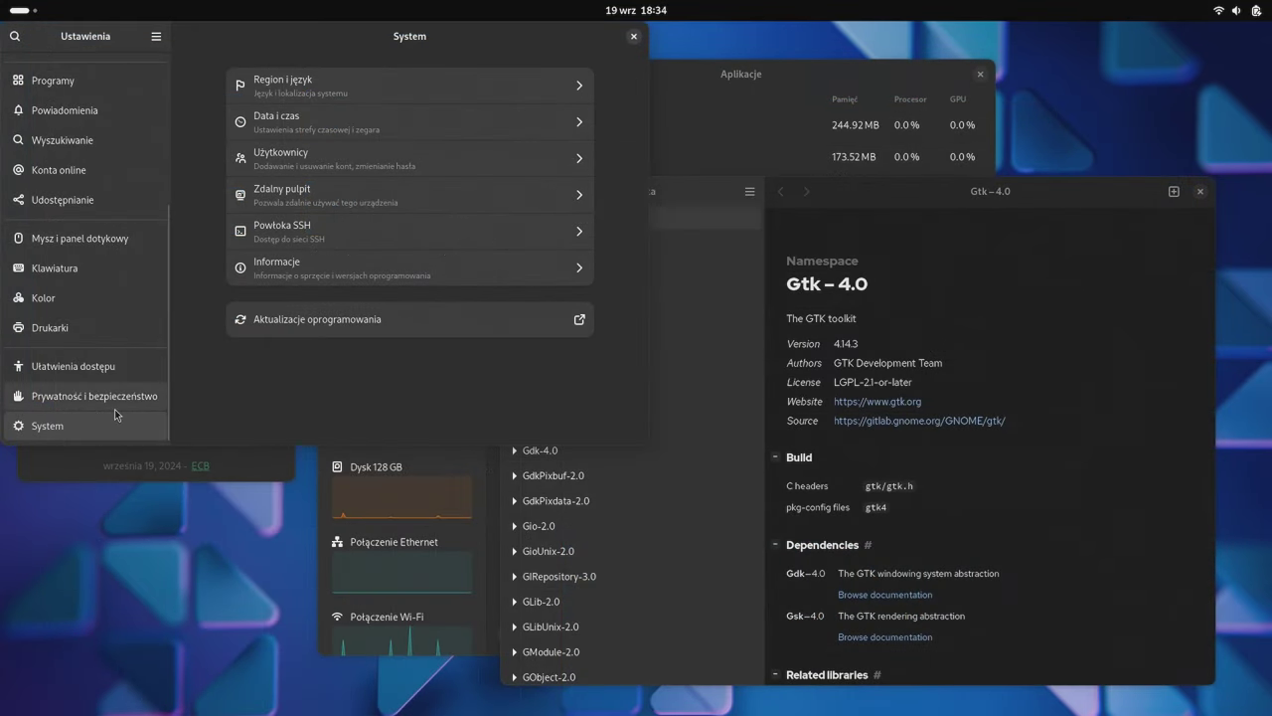
Open the Wygląd settings page and move the Settings window in front of the other application windows
scroll(121, 258, "up", 5)
left_click(123, 279)
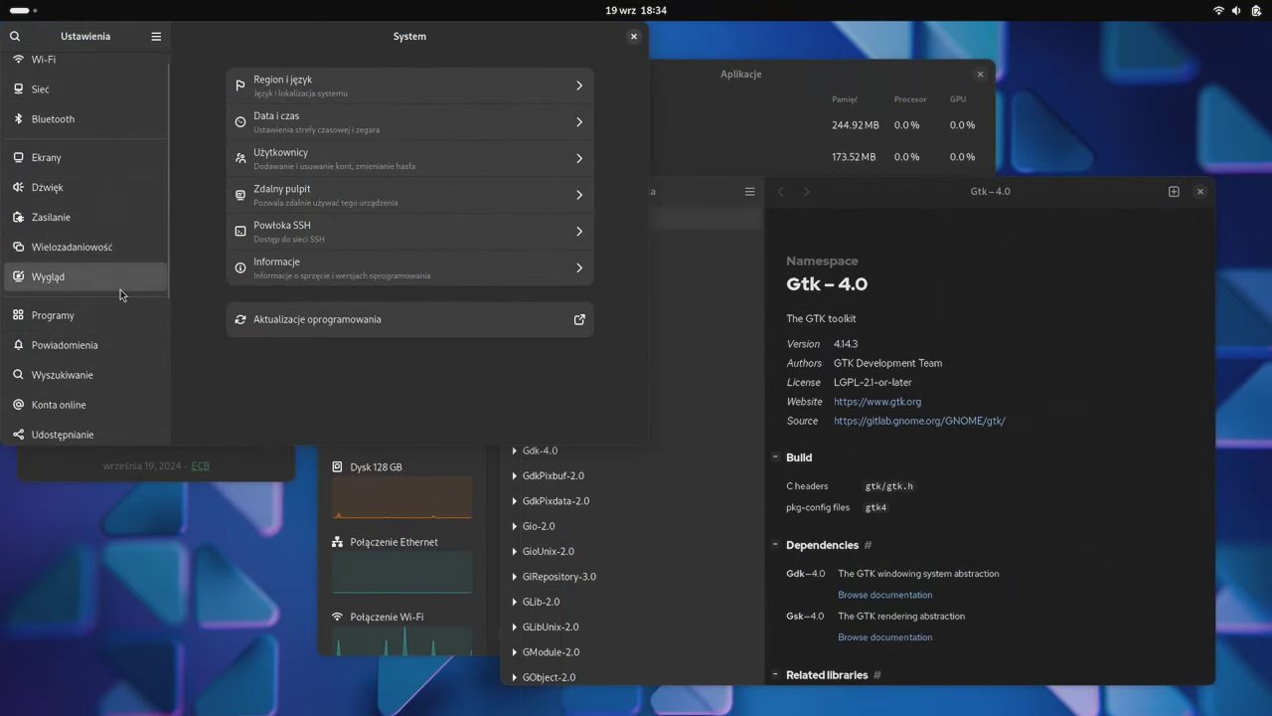
left_click_drag(338, 49, 432, 289)
Preview the Domyślny style on all open windows and restore the Ciemny style
left_click(485, 411)
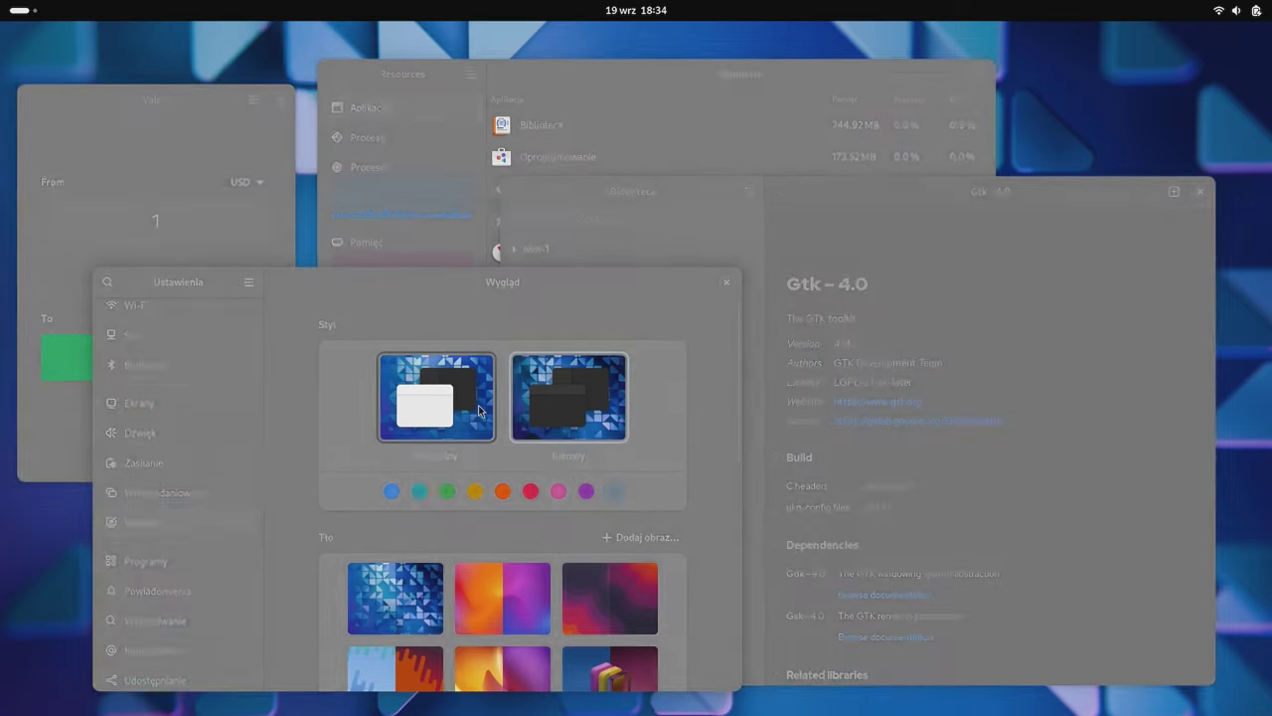
left_click(563, 428)
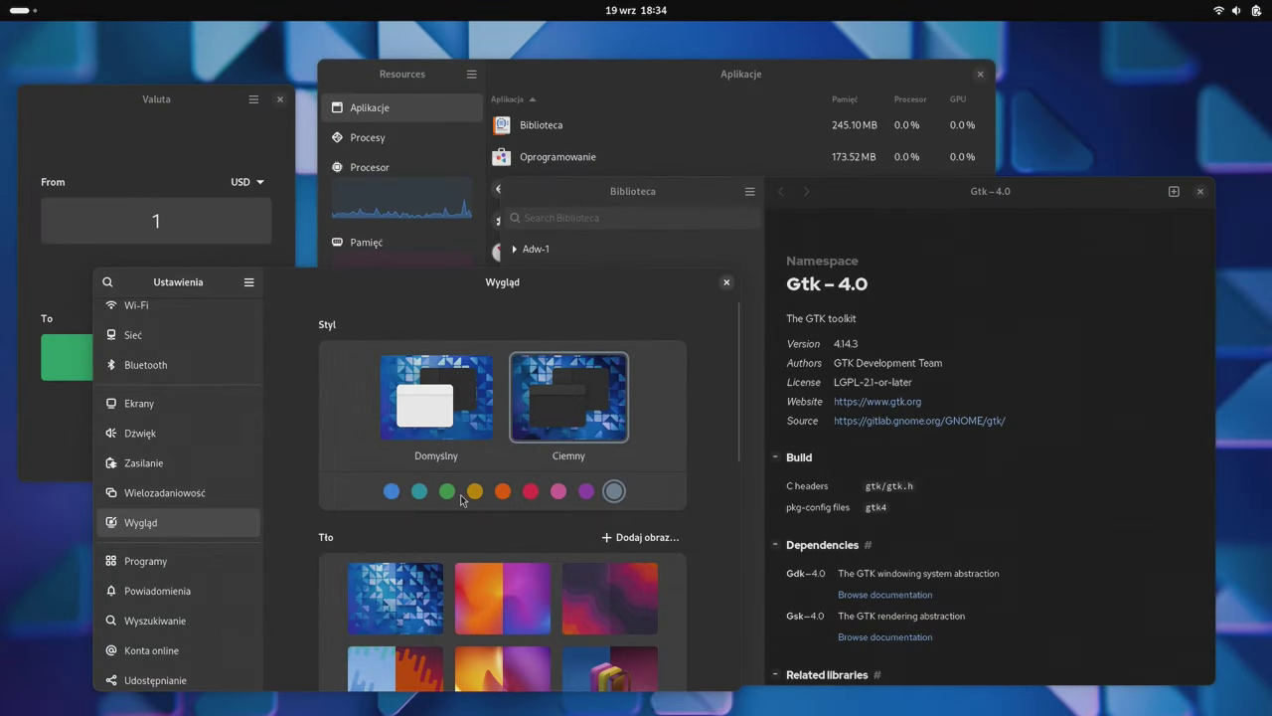
Set the accent colour to orange and launch the Valuta app from the full list of applications
left_click(503, 490)
key("super")
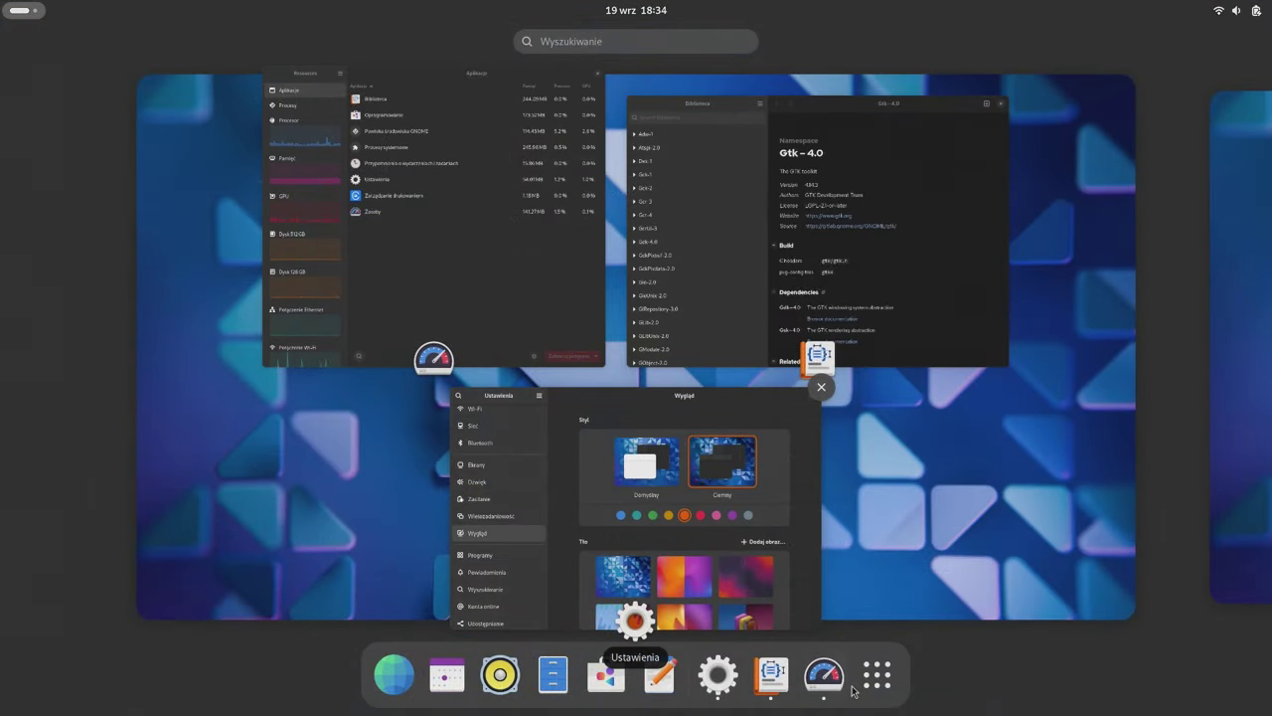
left_click(877, 675)
left_click(806, 521)
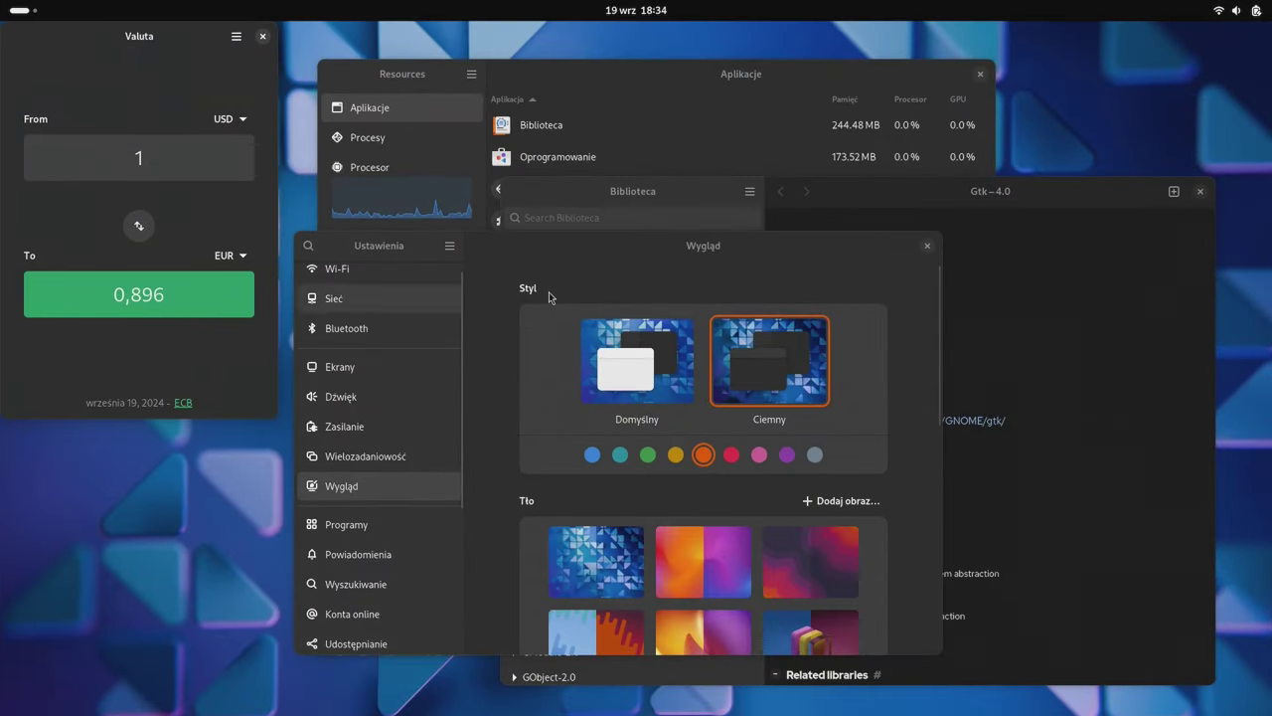
Show and leave the activities overview, and set the accent colour to pink
key("super")
key("super")
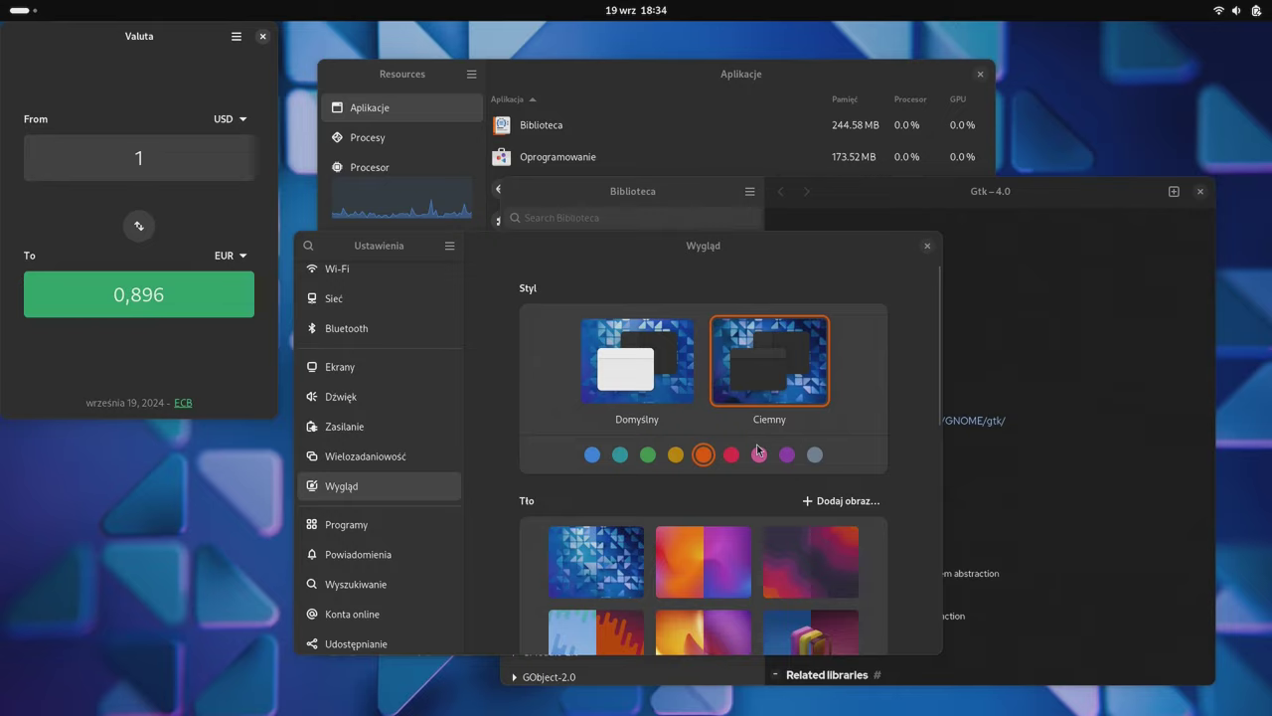
left_click(759, 454)
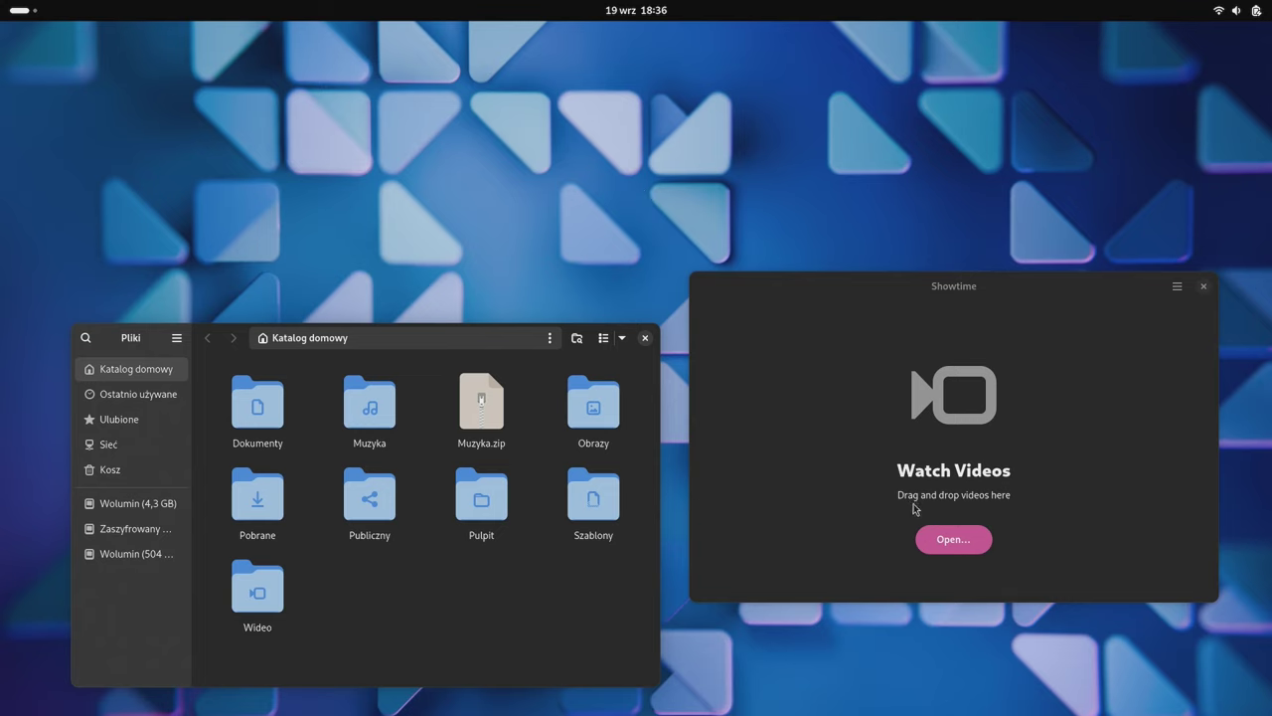
Open Showtime's video file chooser and enter the Publiczny folder
left_click(949, 555)
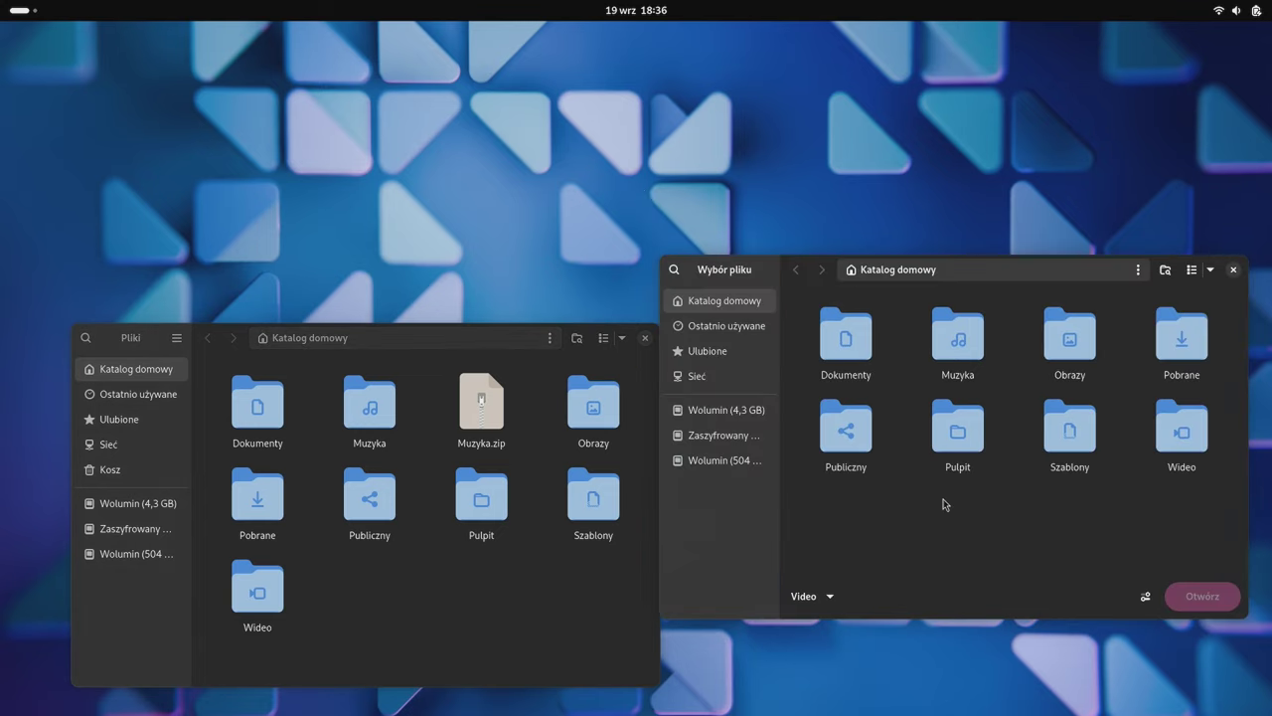
right_click(924, 505)
left_click(861, 468)
double_click(861, 468)
Switch the file chooser's home folder to list view and back to grid view, clearing the folder selection
left_click(1191, 271)
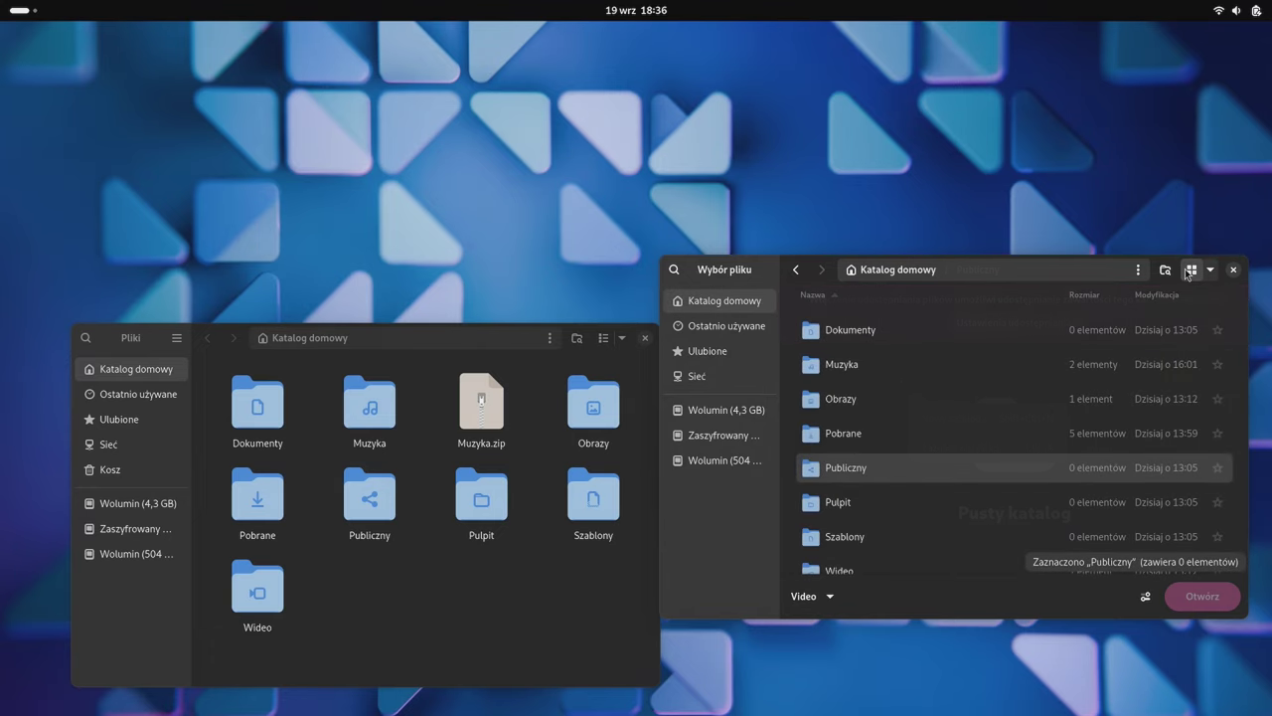
left_click(1191, 270)
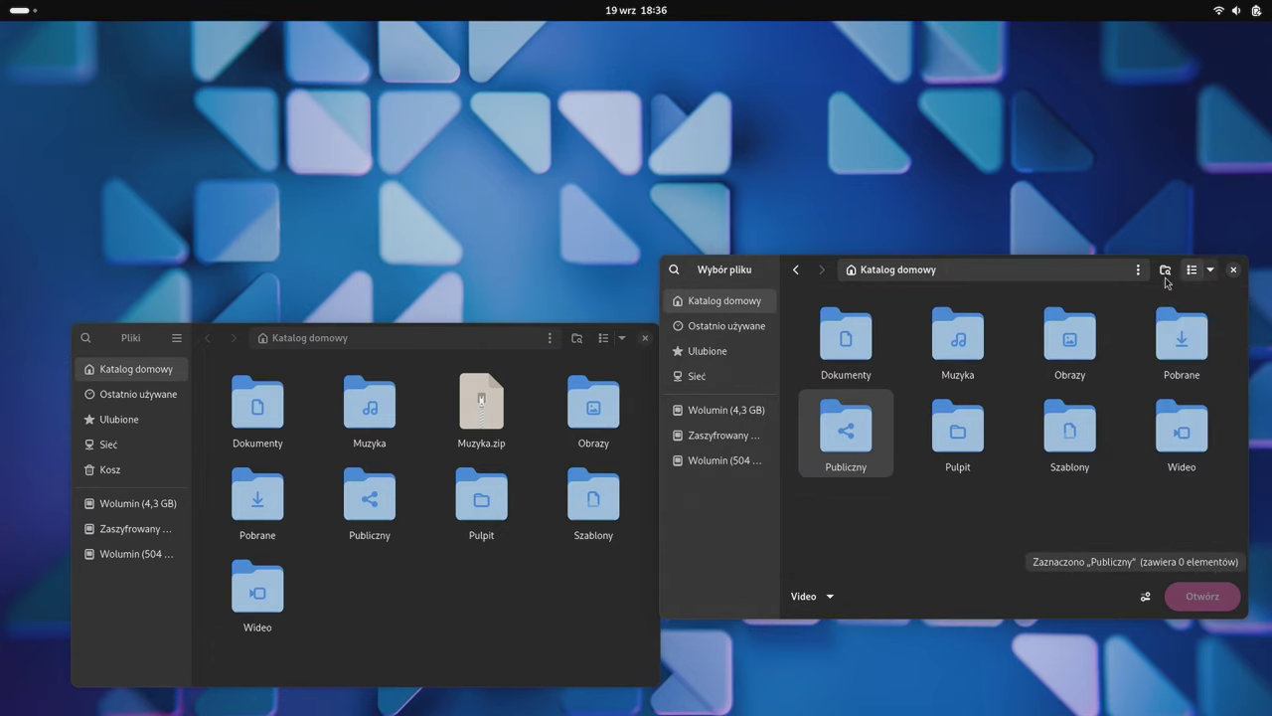
right_click(910, 509)
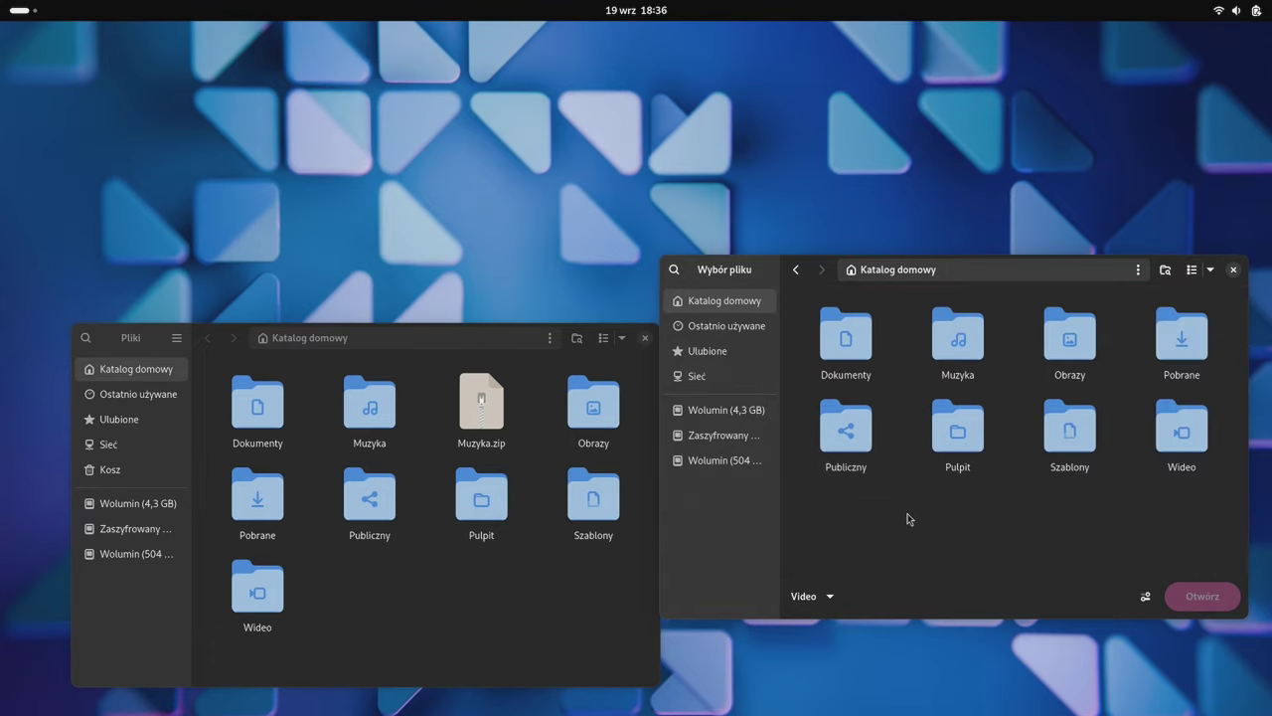
Enlarge and shrink the folder icons in the file chooser through several zoom levels
key("ctrl+minus")
key("ctrl+plus")
key("ctrl+plus")
key("ctrl+plus")
key("ctrl+minus")
key("ctrl+minus")
key("ctrl+minus")
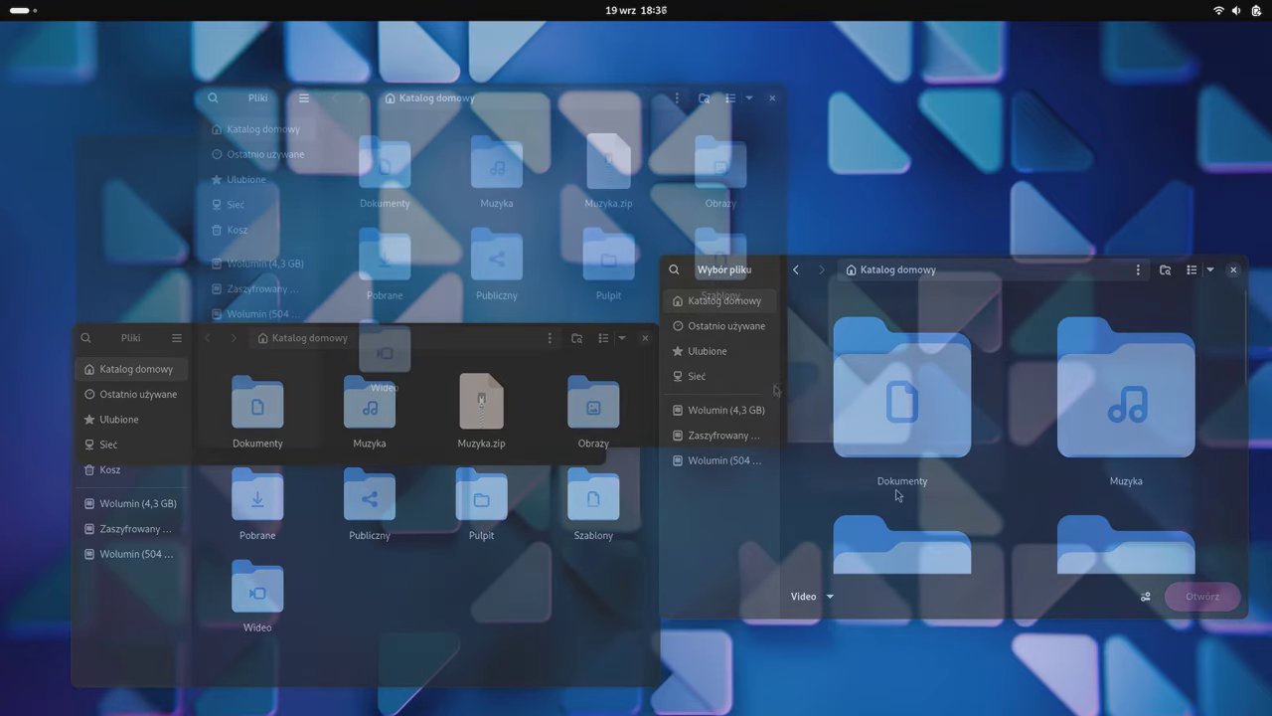
Resize the Files window by its corner, and show and leave the activities overview
left_click_drag(780, 445, 462, 273)
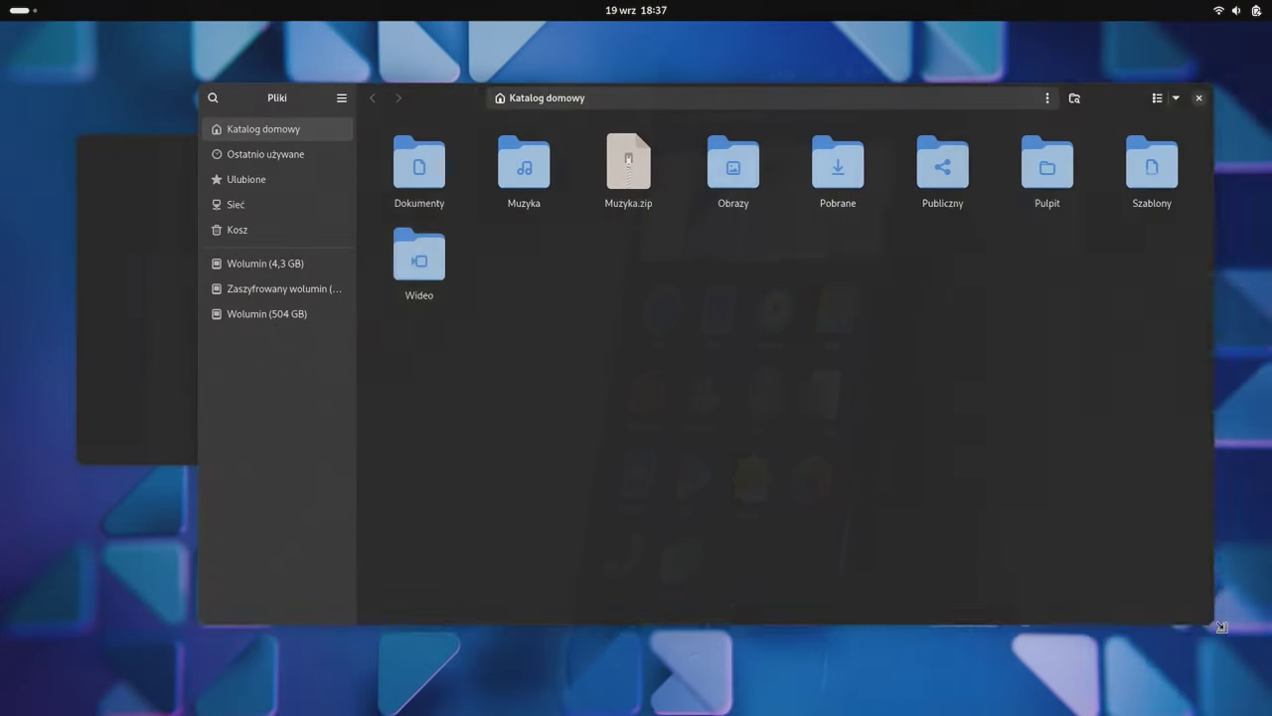
key("super")
key("super")
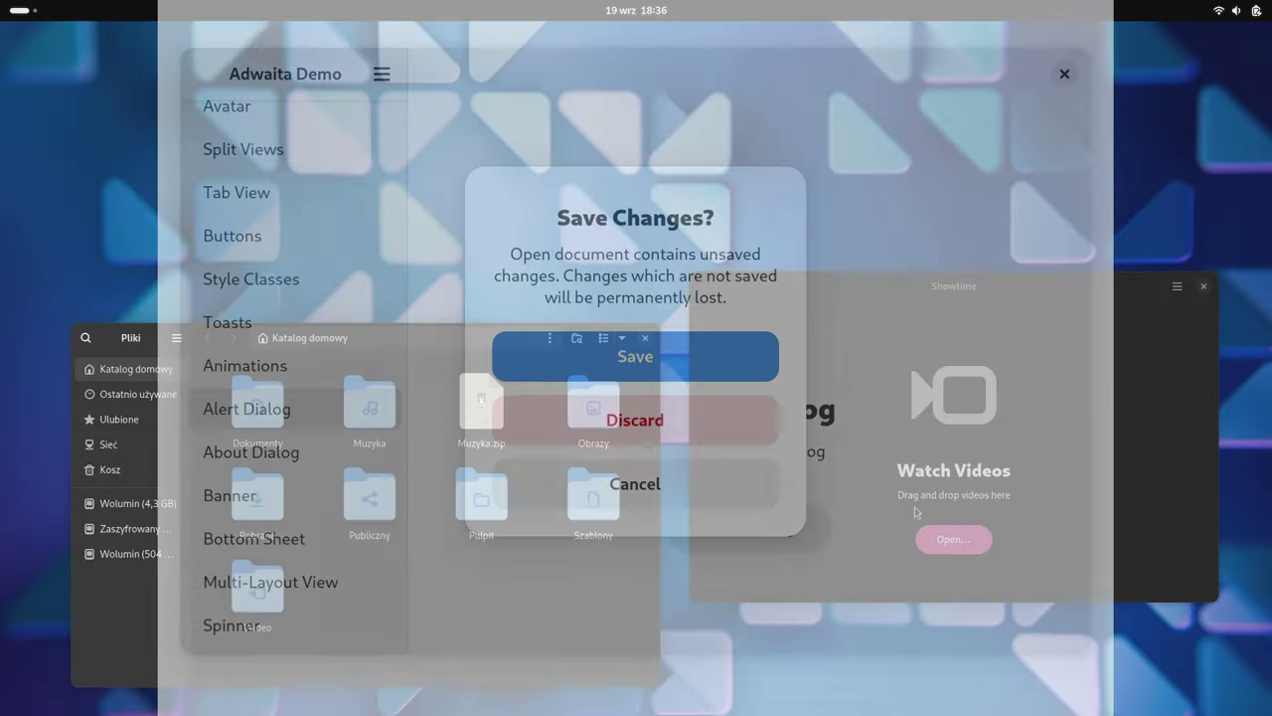
Open Showtime's video file chooser, enter the Publiczny folder and return to the home folder
left_click(949, 542)
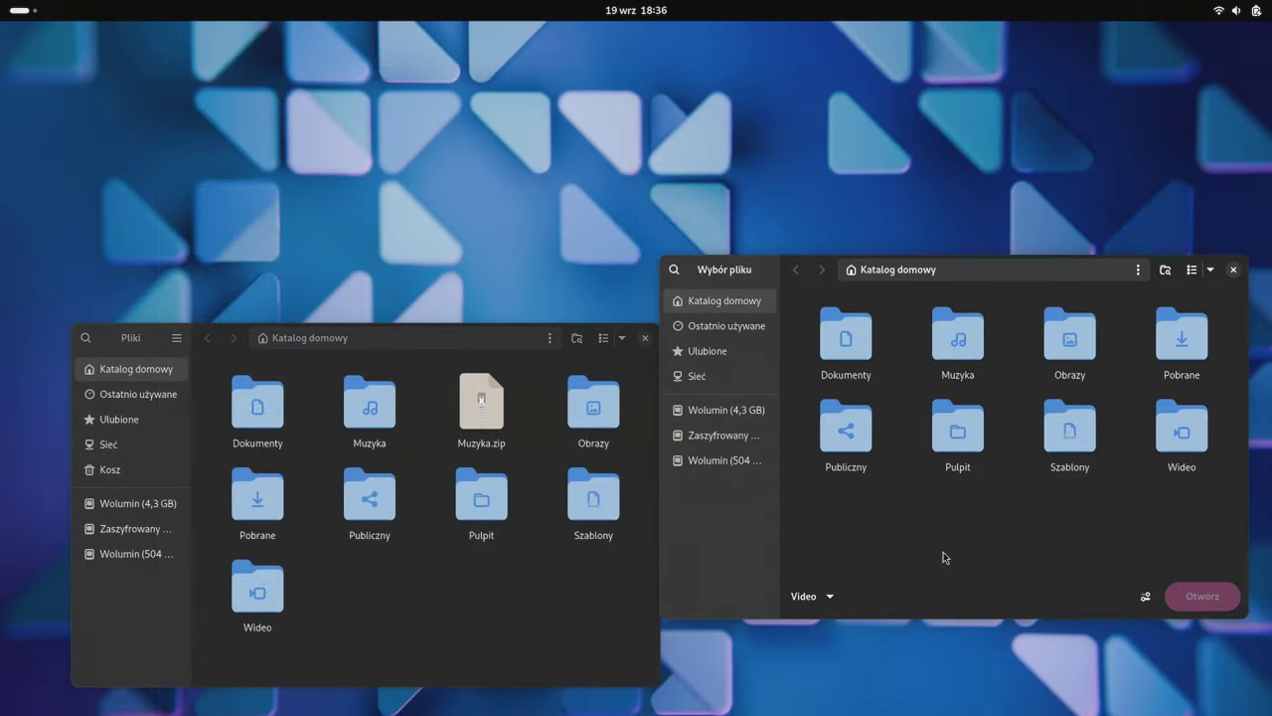
right_click(924, 506)
left_click(852, 534)
double_click(859, 447)
right_click(912, 408)
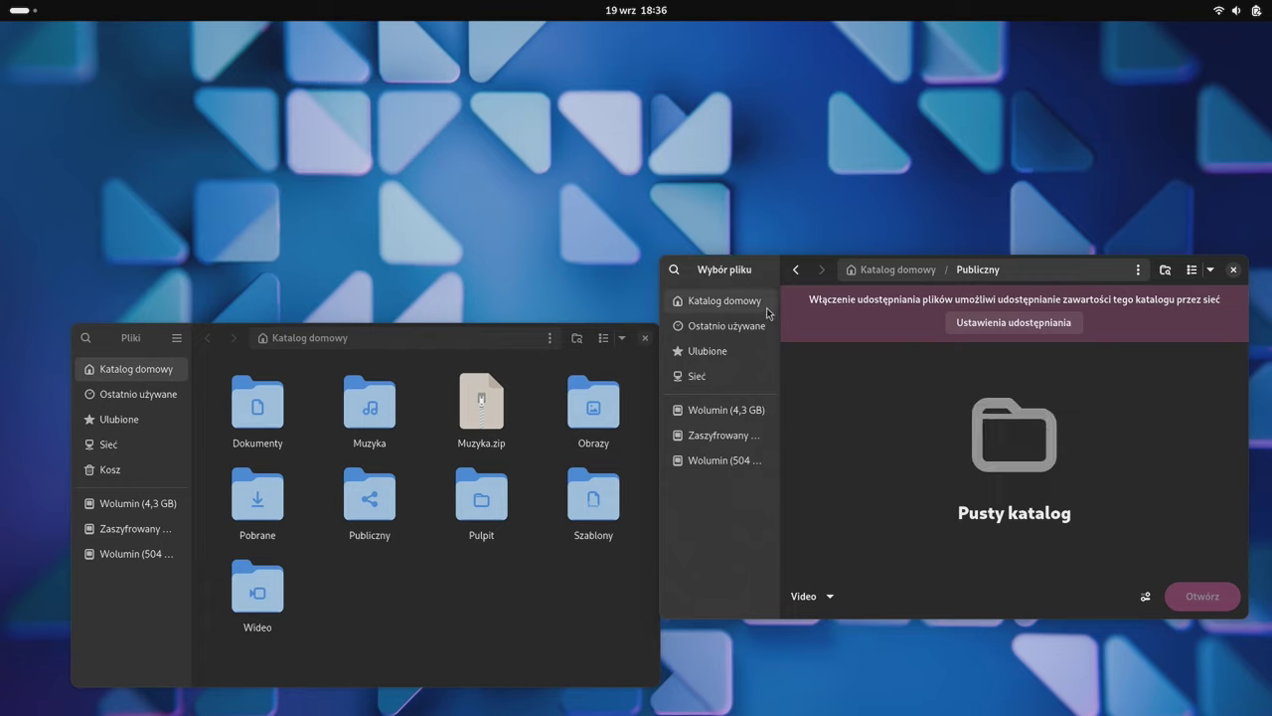
left_click(725, 300)
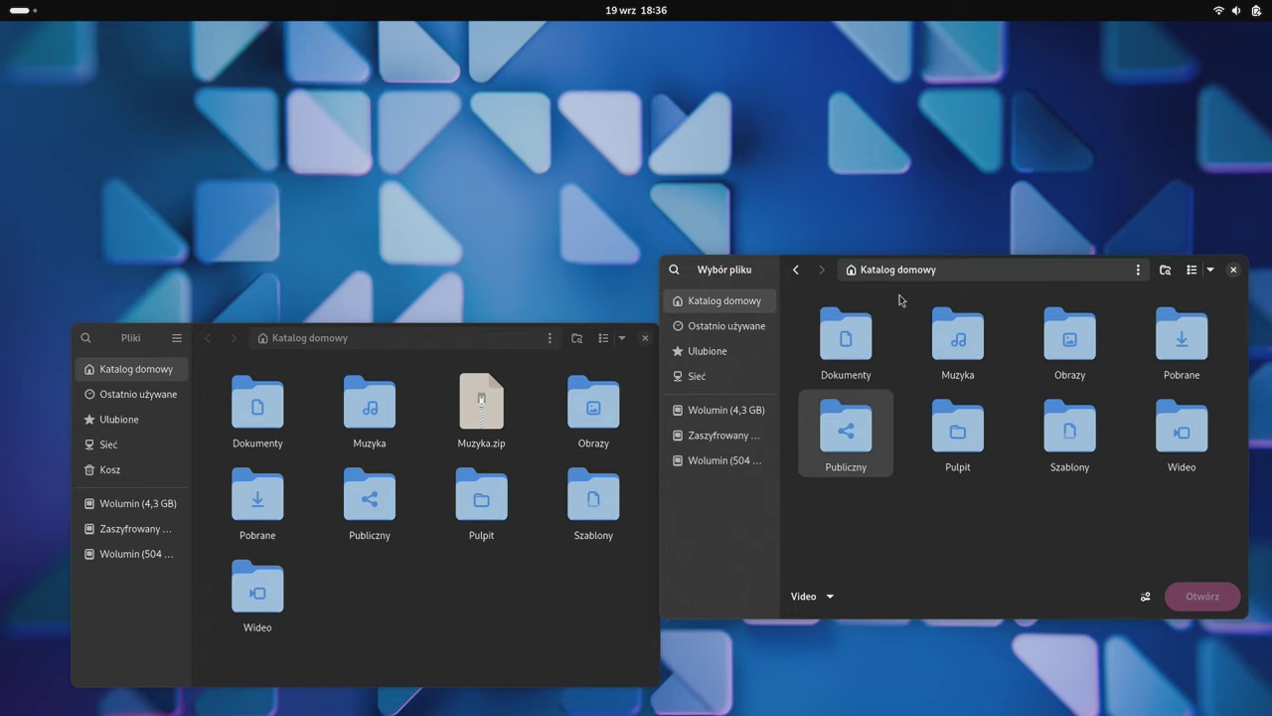
Toggle the file chooser between list view and grid view
left_click(1190, 269)
left_click(1190, 269)
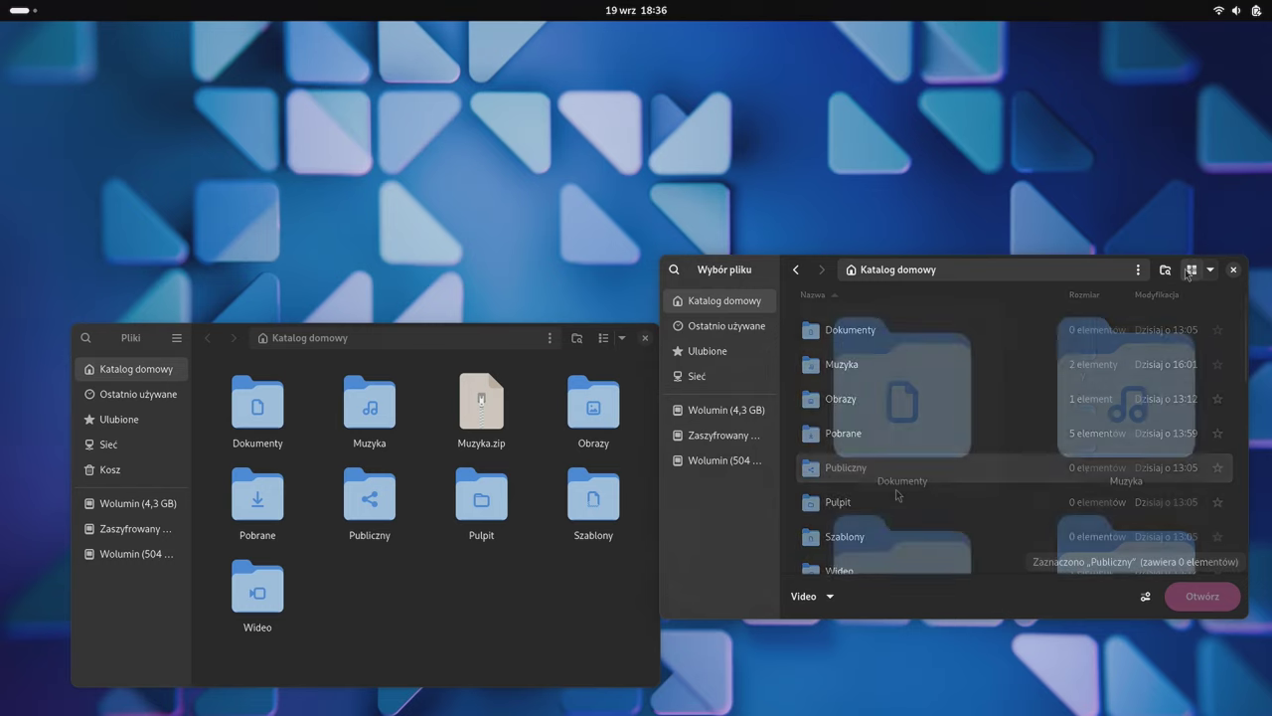
Bring the Files window to the front and zoom its folder icons in and out
left_click(524, 576)
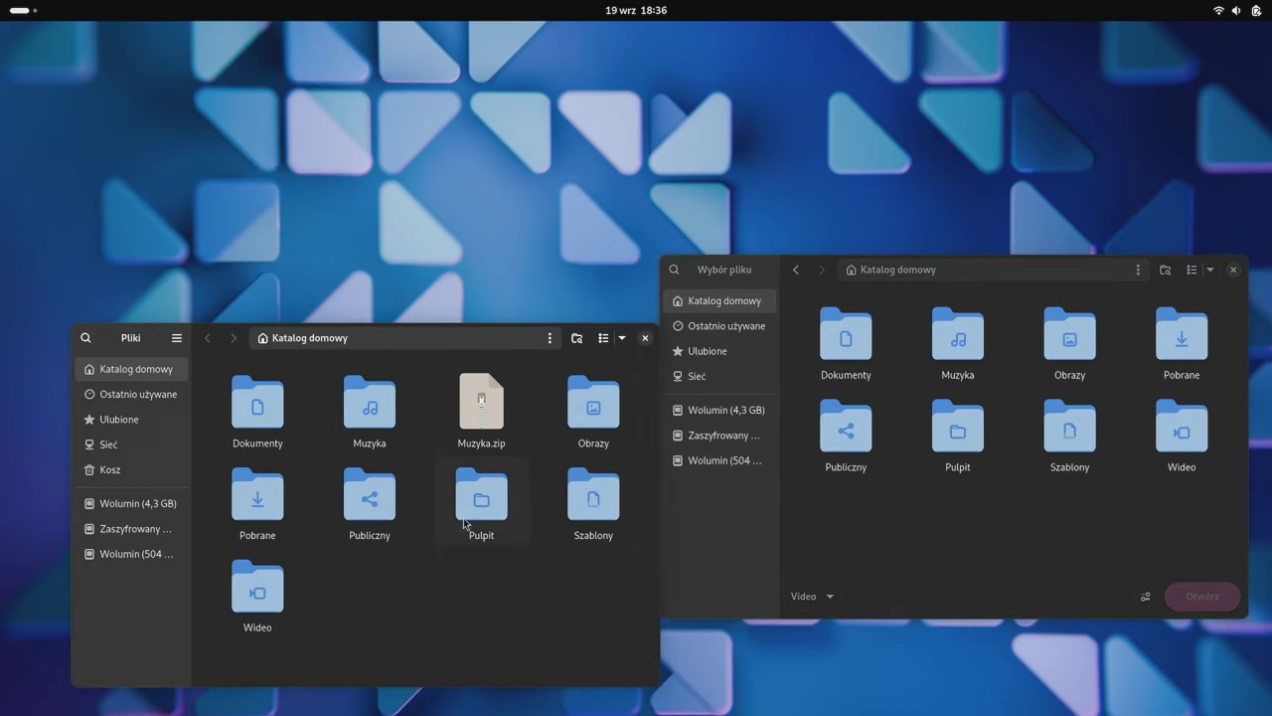
scroll(459, 512, "up", 1, "ctrl")
scroll(455, 506, "down", 2, "ctrl")
scroll(442, 503, "up", 2, "ctrl")
Close the file chooser and the Files window, and reopen Showtime's file chooser
left_click(1238, 274)
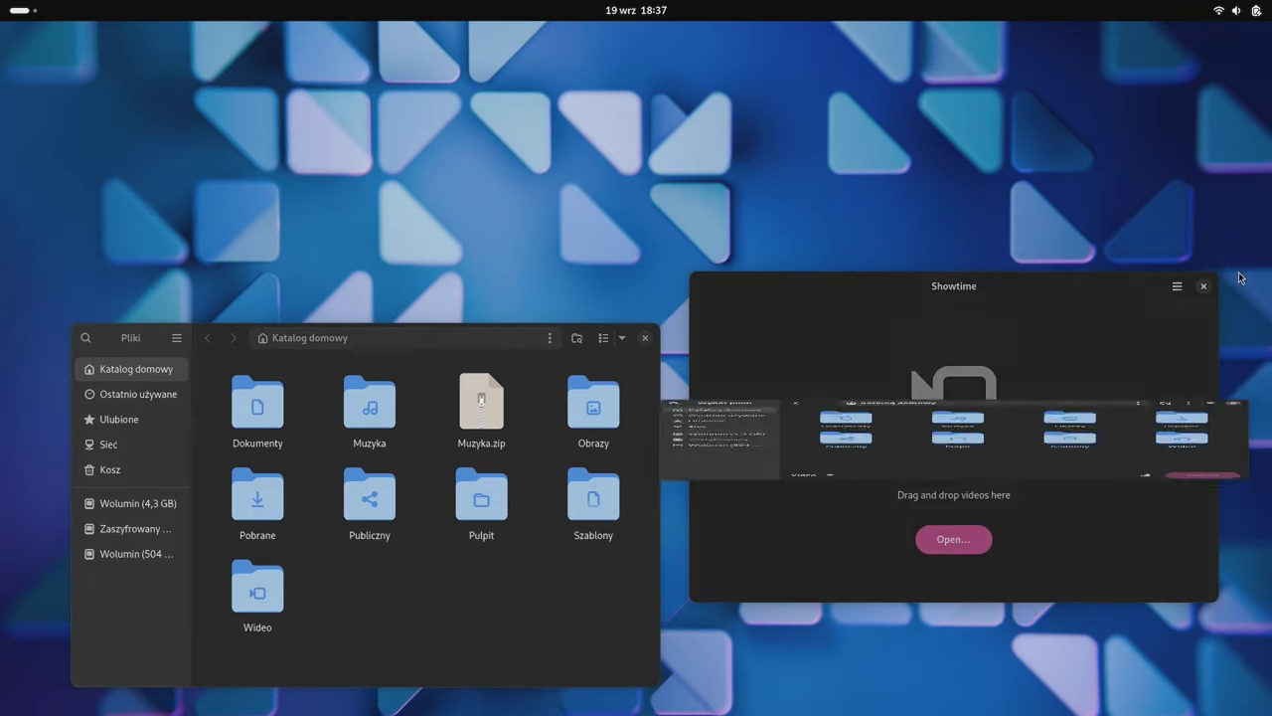
left_click(643, 341)
left_click(951, 550)
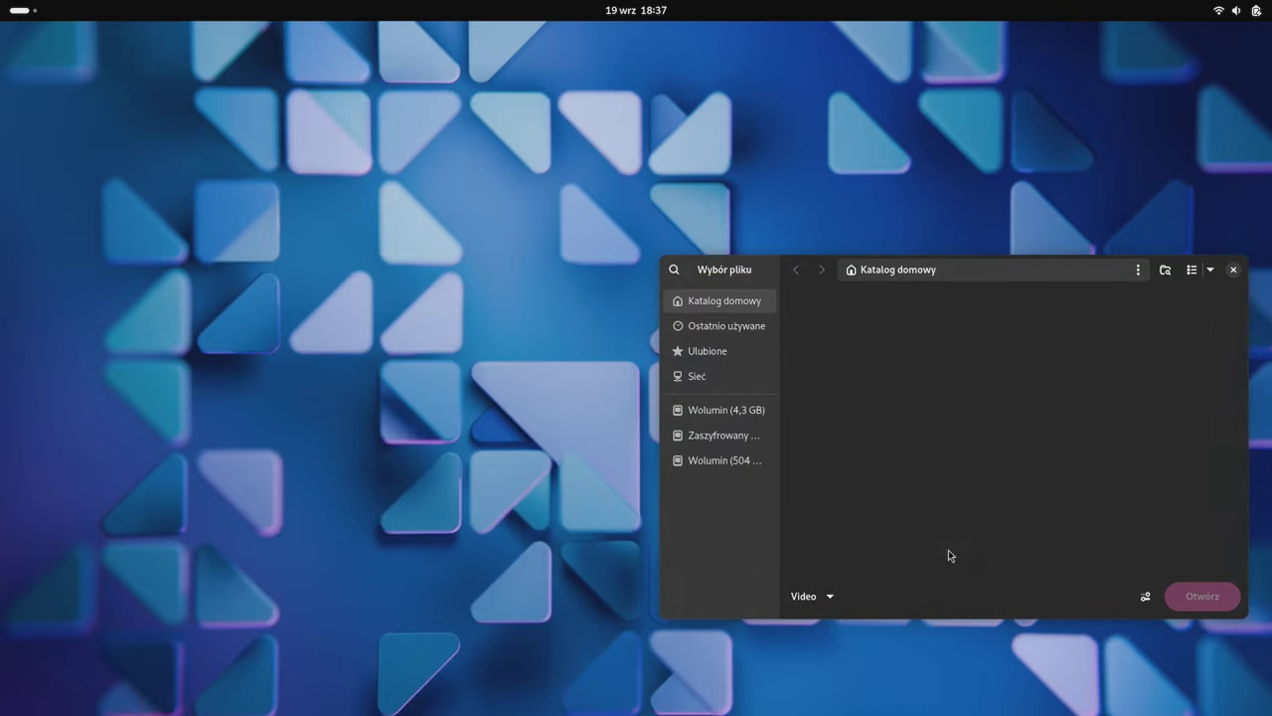
Move Showtime's file chooser across the desktop and browse its Ostatnio używane, Sieć and 4,3 GB volume locations
left_click_drag(781, 275, 168, 138)
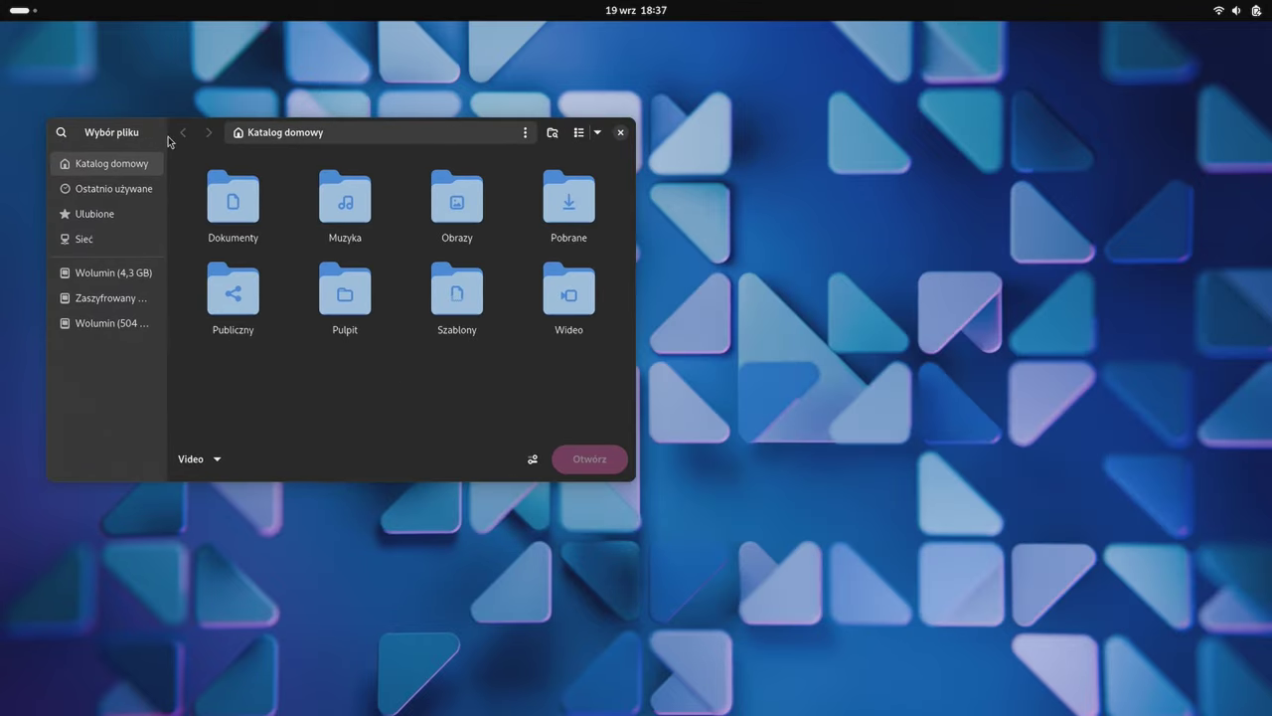
left_click(113, 189)
left_click(99, 240)
left_click(100, 273)
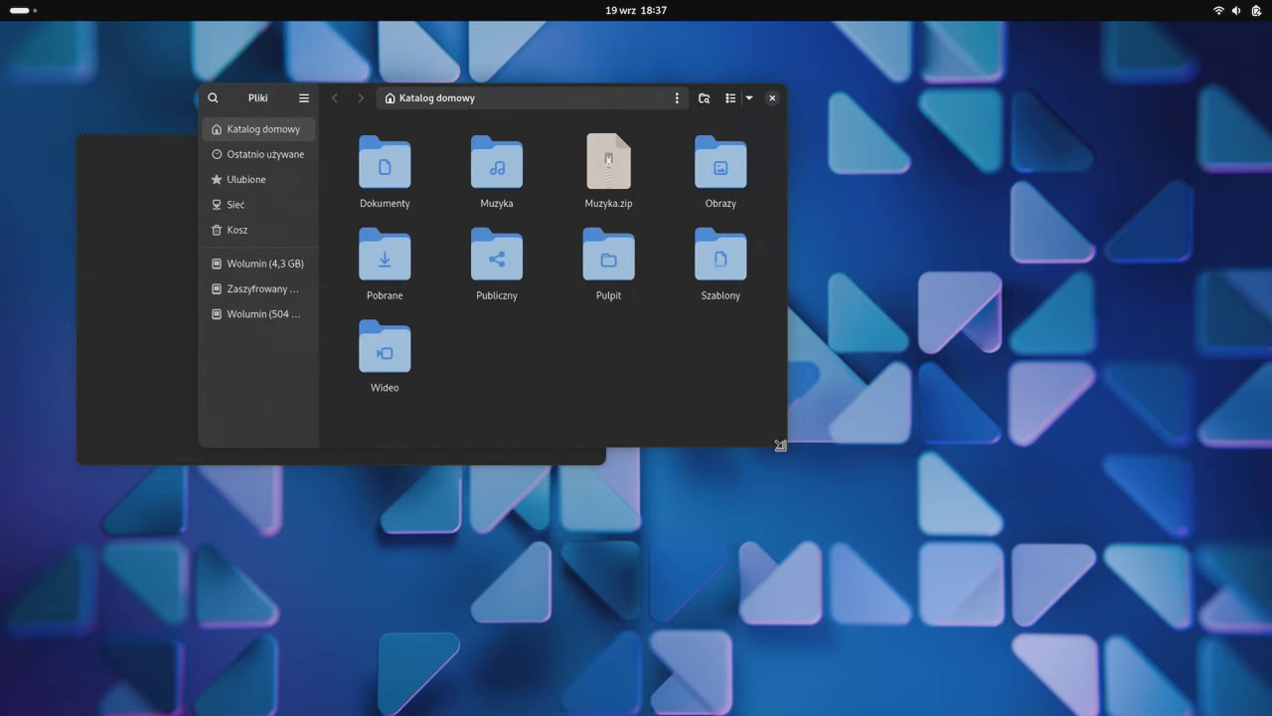
Resize the Files window and try to drop its Muzyka.zip file onto Showtime's file chooser
left_click_drag(785, 445, 455, 497)
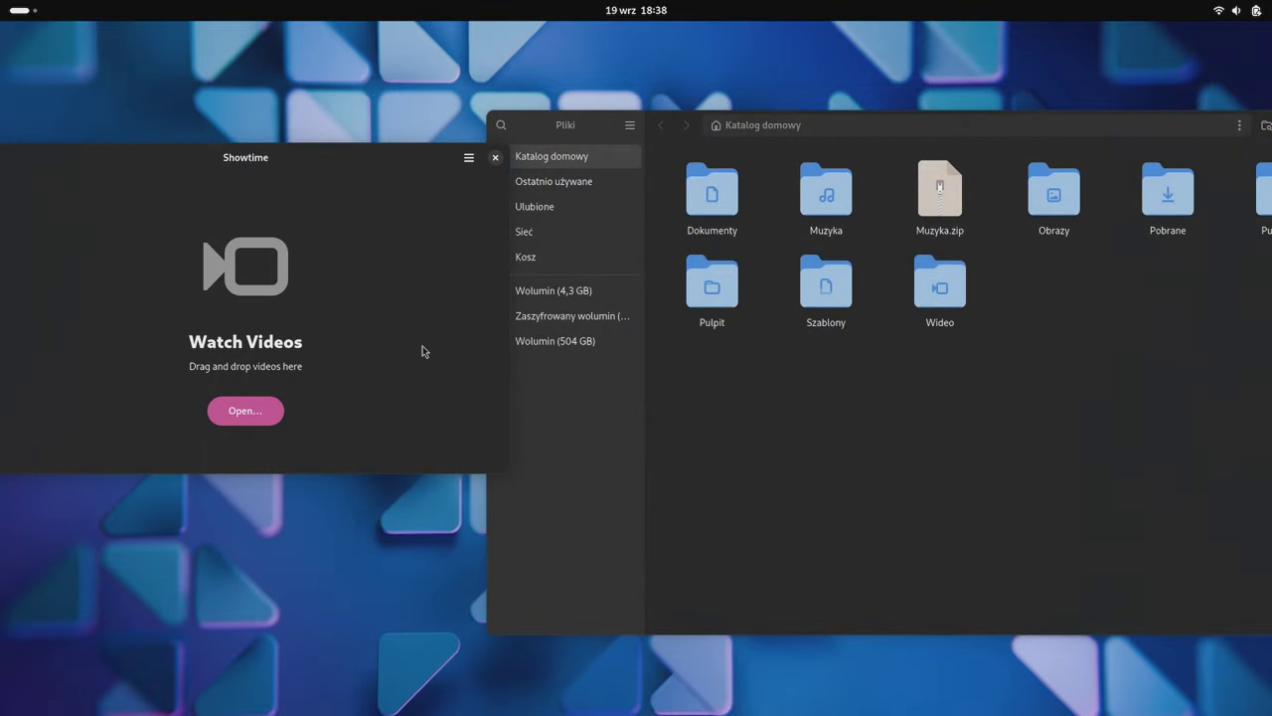
left_click(228, 409)
left_click(970, 193)
left_click_drag(969, 194, 360, 411)
left_click_drag(949, 194, 288, 418)
left_click_drag(944, 202, 299, 221)
left_click(299, 222)
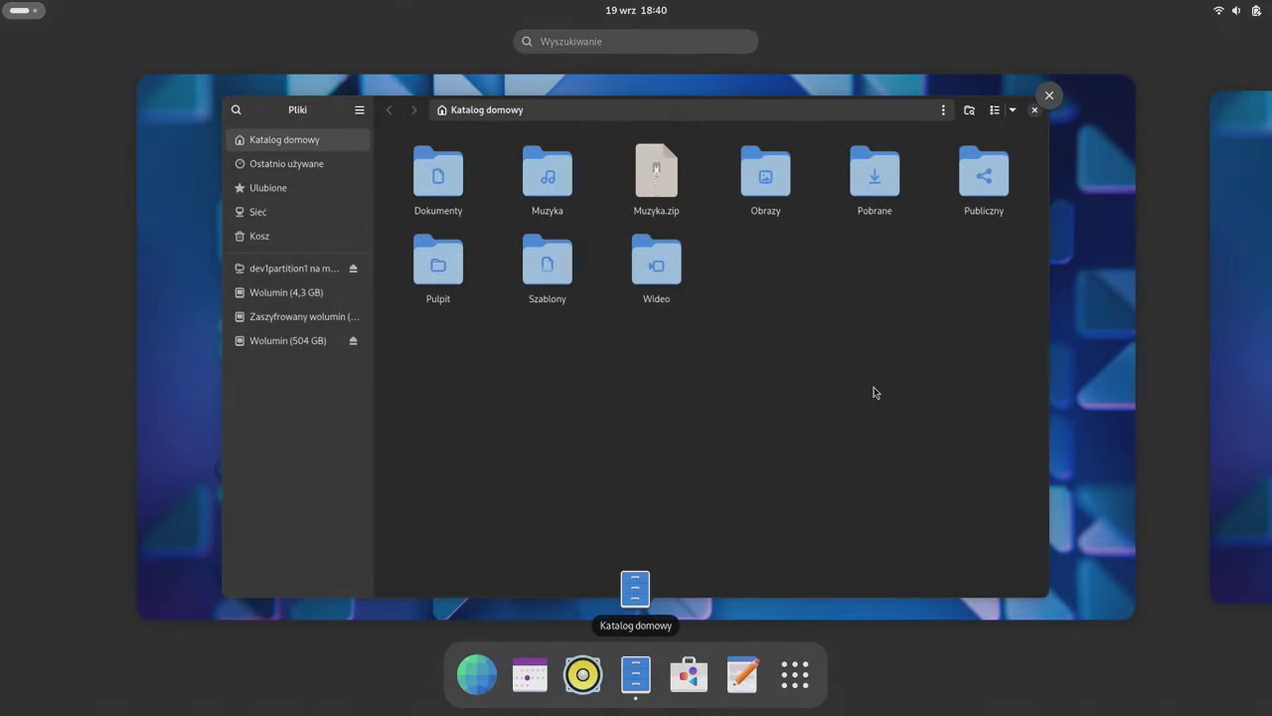
Bring up the Files window from the overview and view the context menus of Ulubione and the Szablony folder
left_click(881, 393)
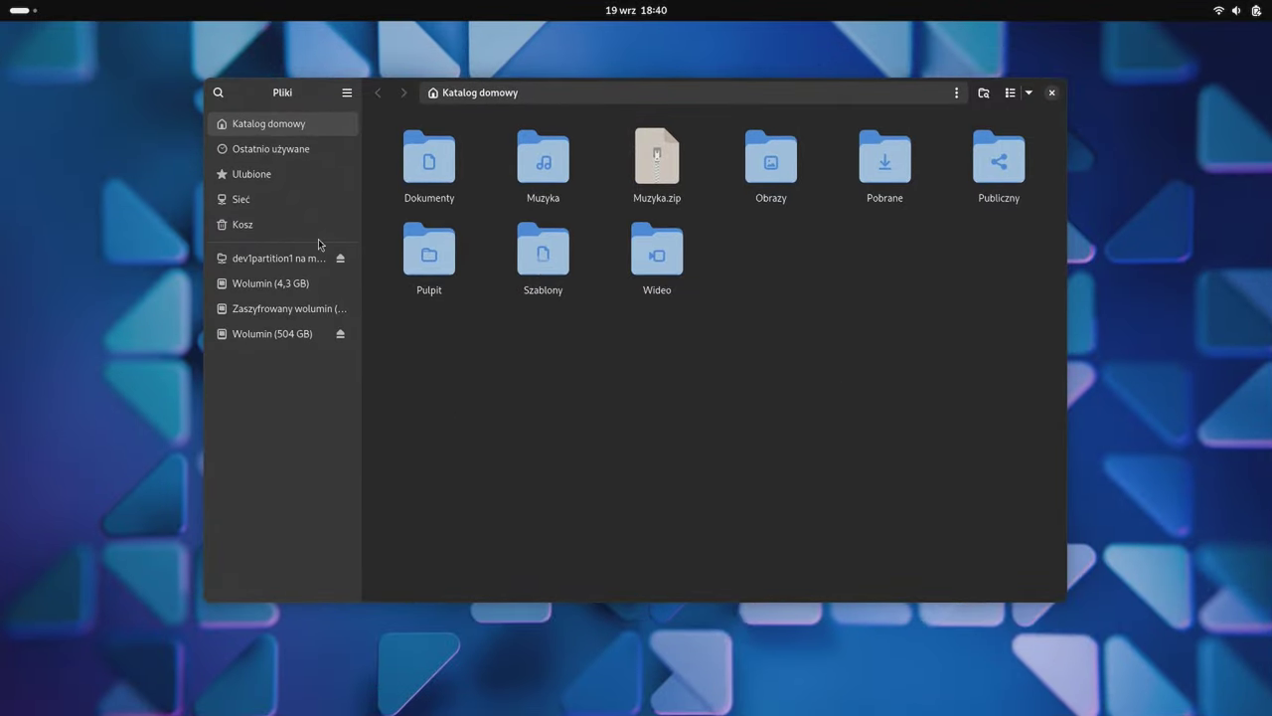
right_click(265, 178)
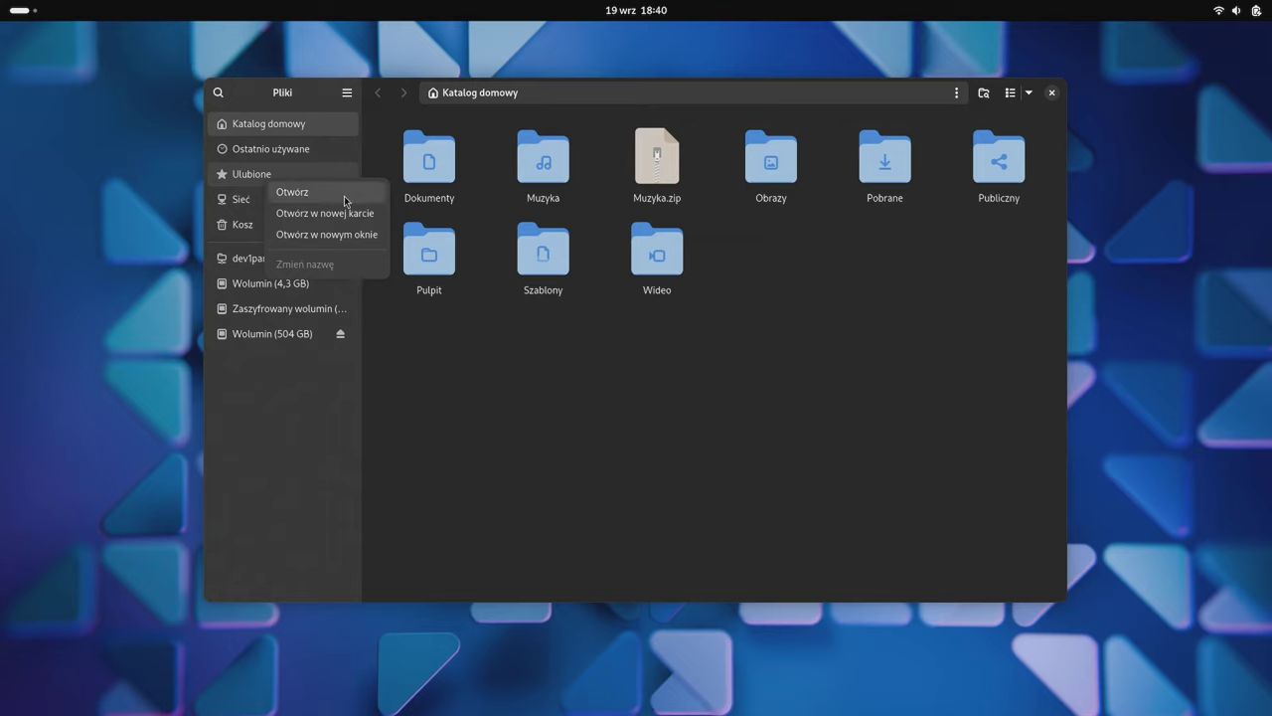
left_click(572, 382)
right_click(535, 283)
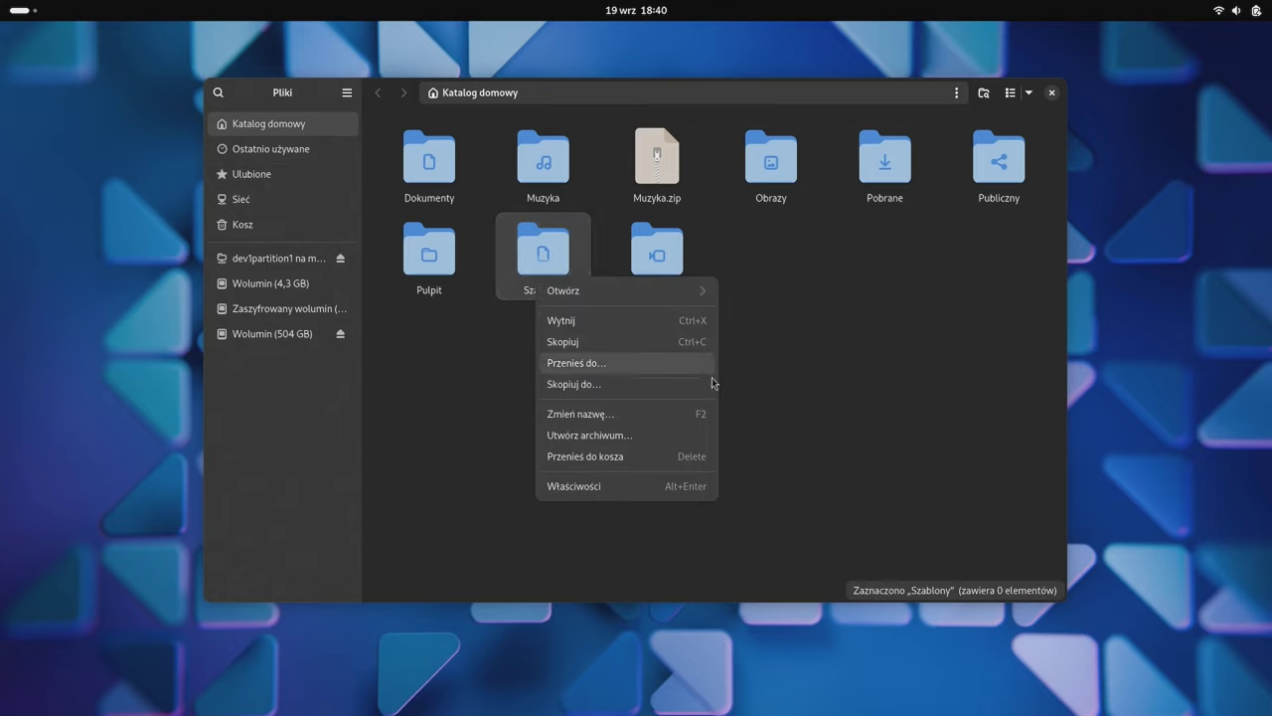
Add Szablony to Ulubione, bookmark it with Wideo in the sidebar, and move the Dokumenty folder into Wideo
mouse_move(306, 250)
left_mouse_down()
mouse_move(313, 282)
mouse_move(306, 257)
left_mouse_up()
left_click_drag(557, 268, 301, 296)
left_click_drag(429, 159, 335, 278)
Remove the Szablony bookmark from the sidebar while viewing Ulubione, and return to the home folder
left_click(252, 174)
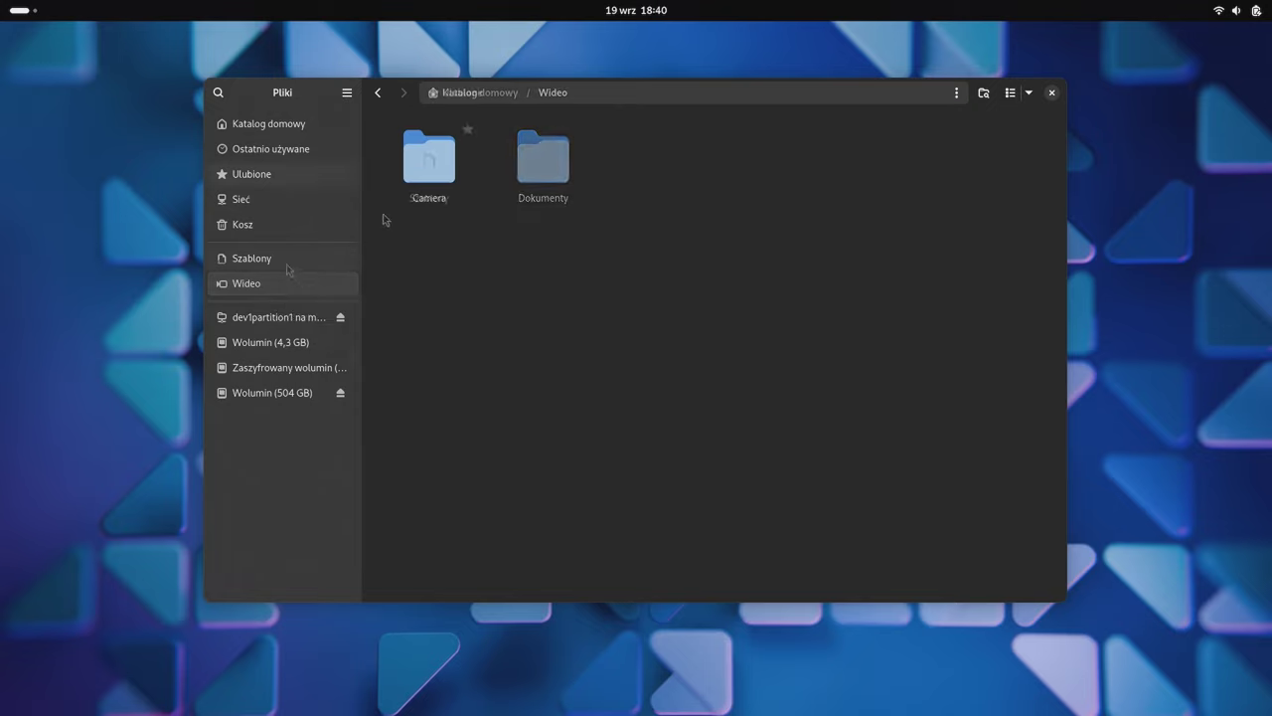
right_click(284, 258)
left_click(364, 346)
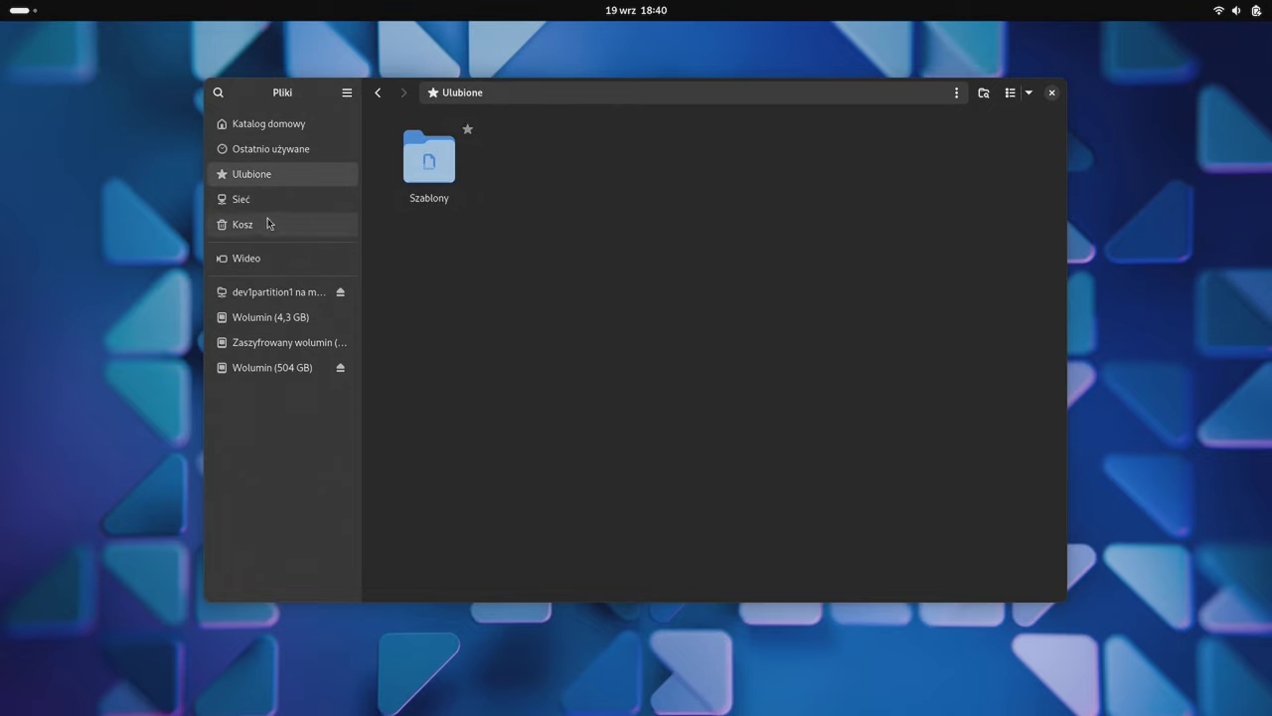
left_click(265, 126)
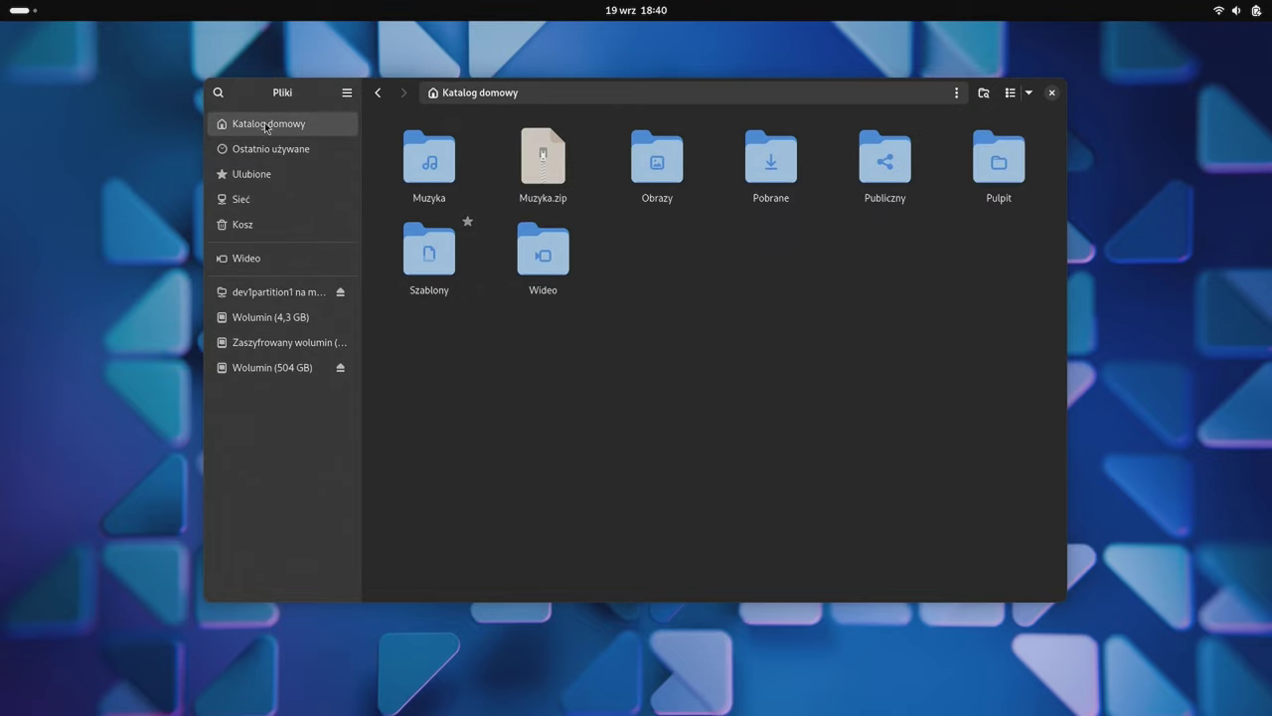
right_click(414, 177)
left_click(526, 281)
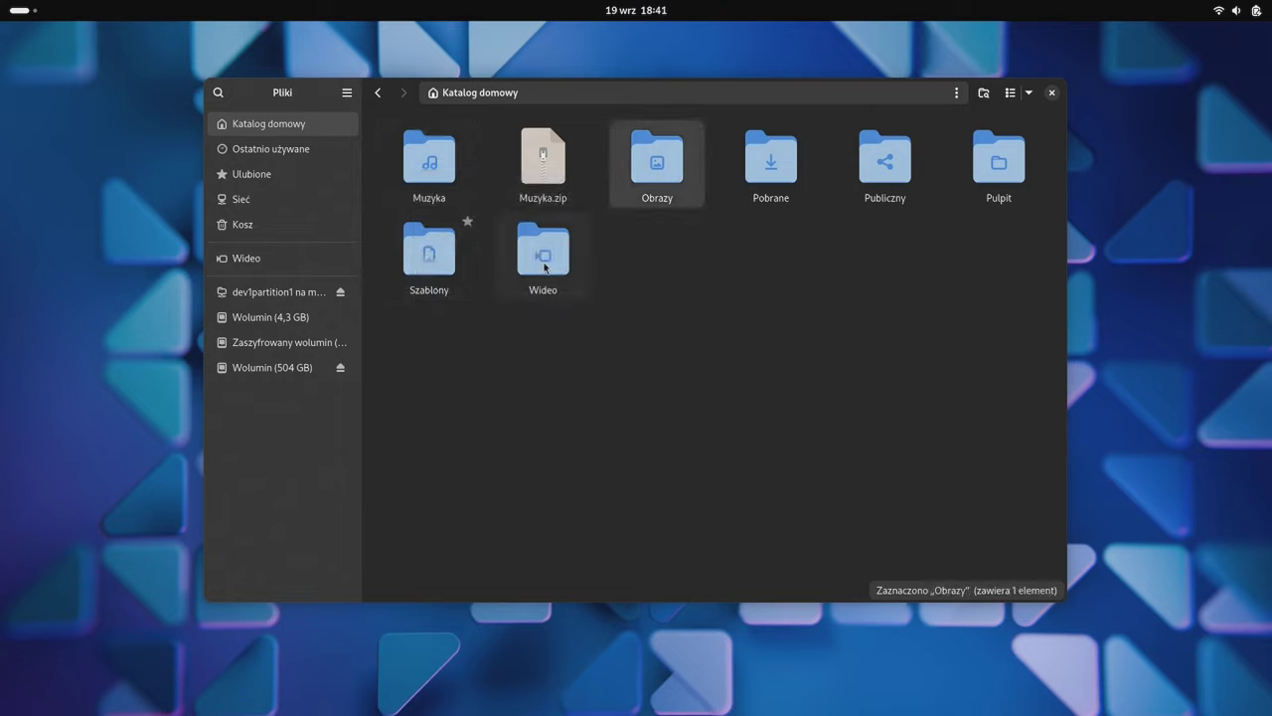
Open the Sieć location, enter the connected dev1partition1 share on mule.local and go back to the network overview
left_click(286, 197)
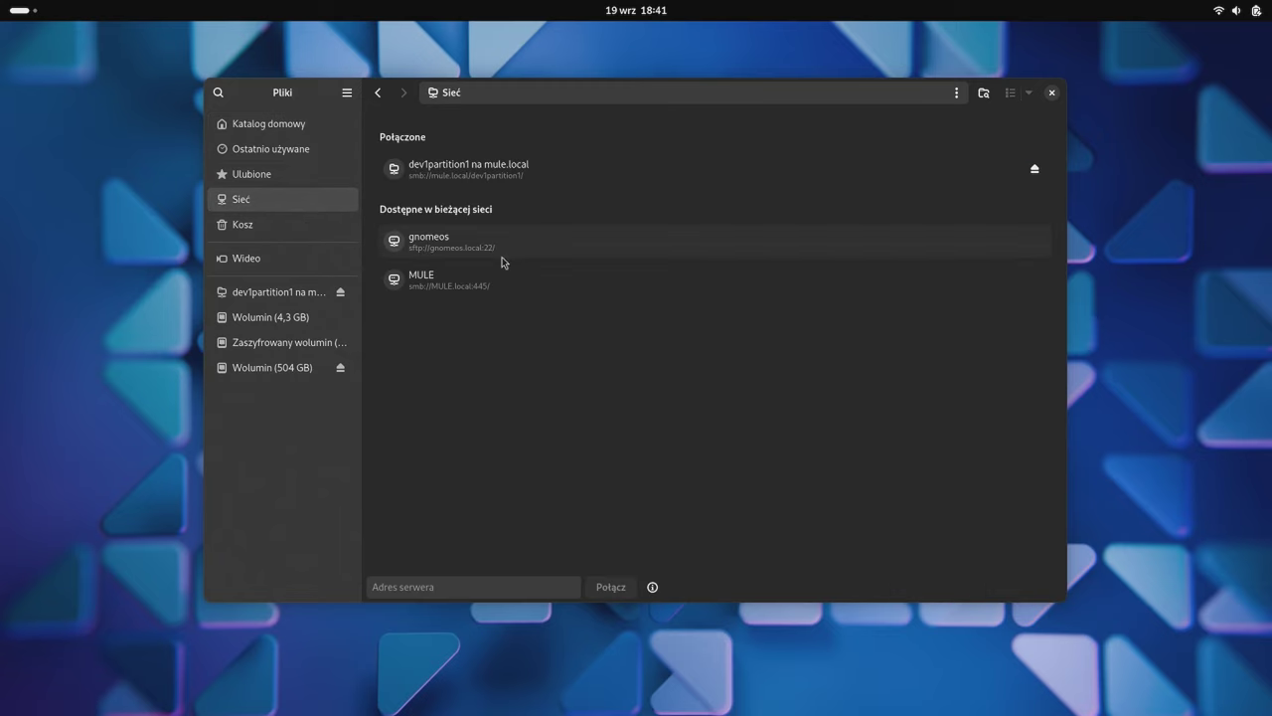
left_click(520, 171)
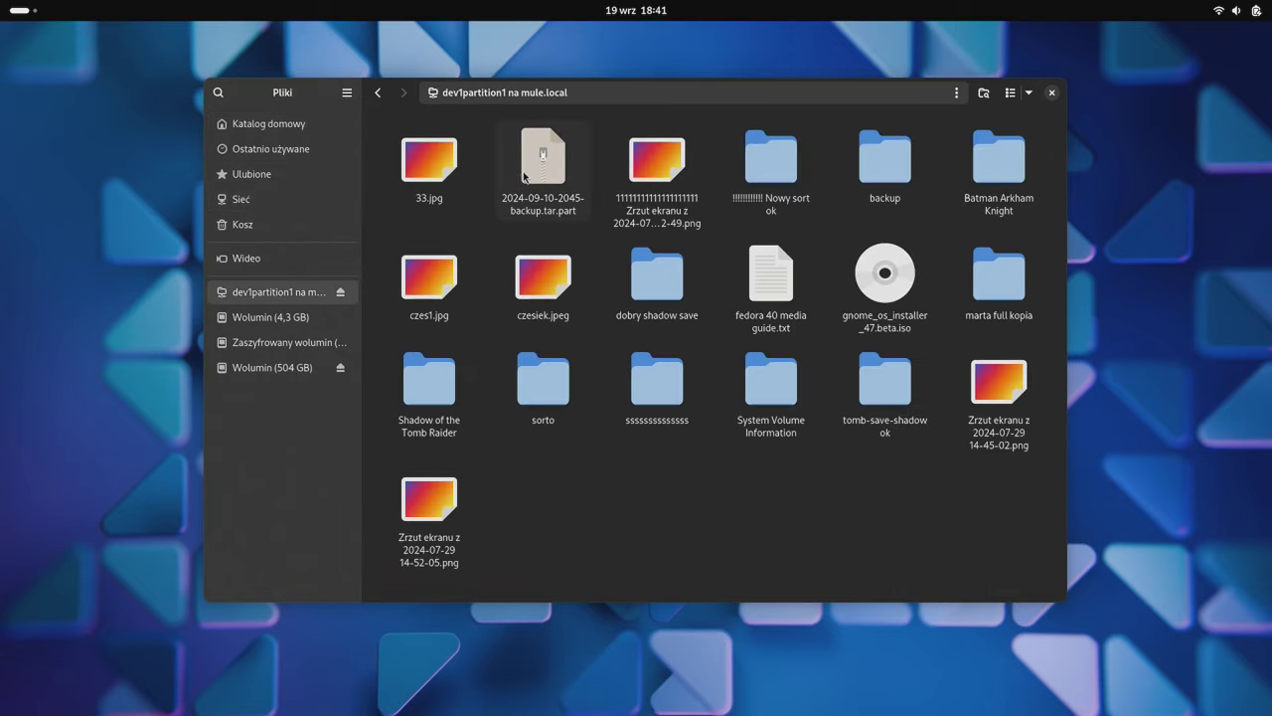
left_click(378, 96)
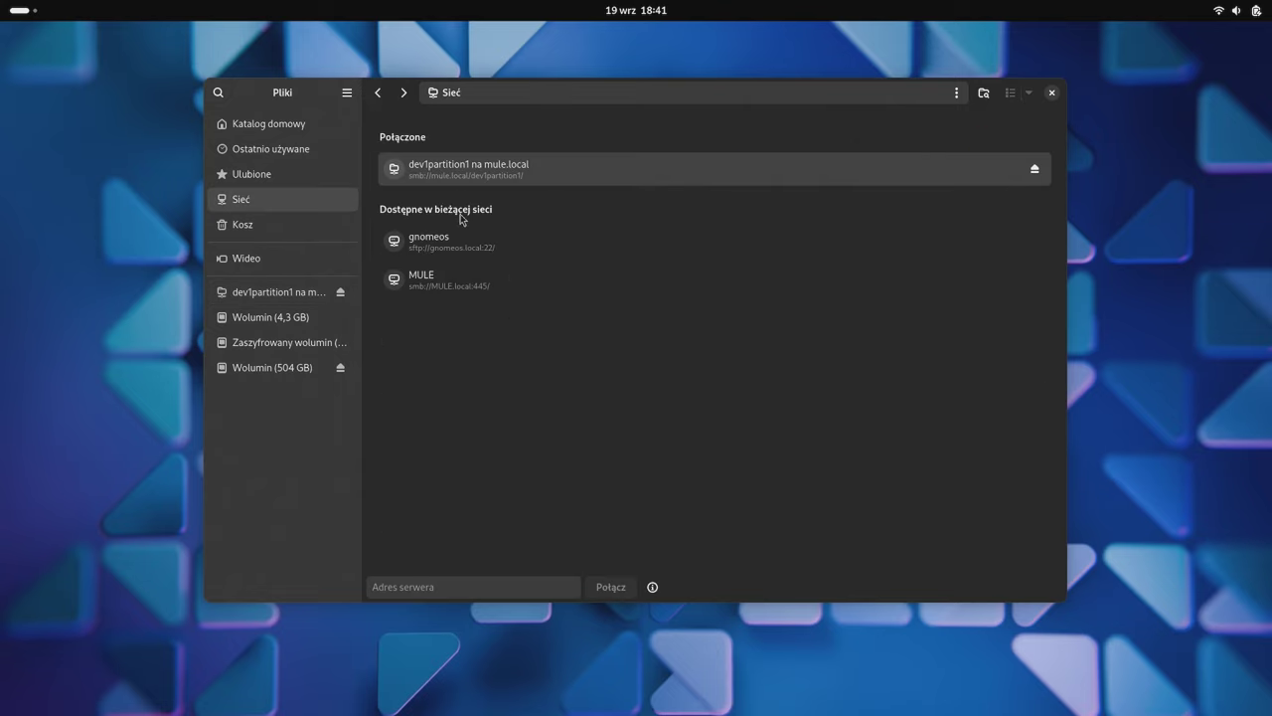
left_click(460, 282)
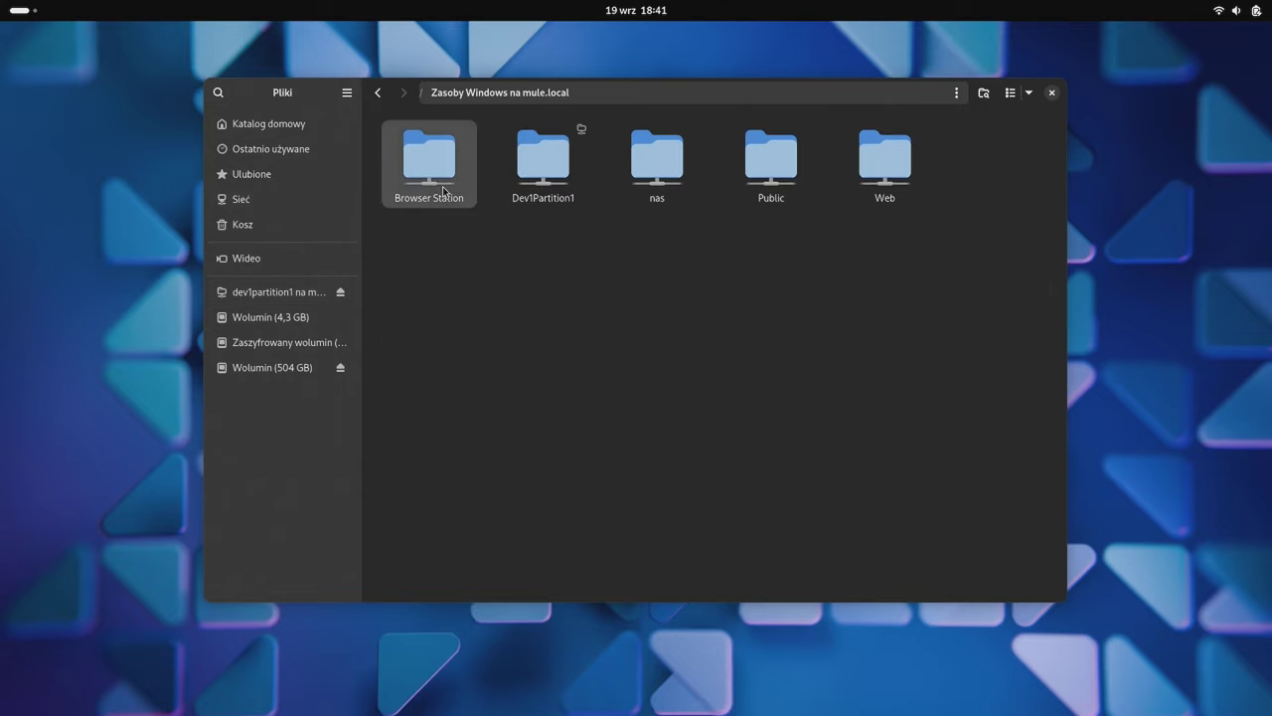
double_click(443, 190)
double_click(443, 191)
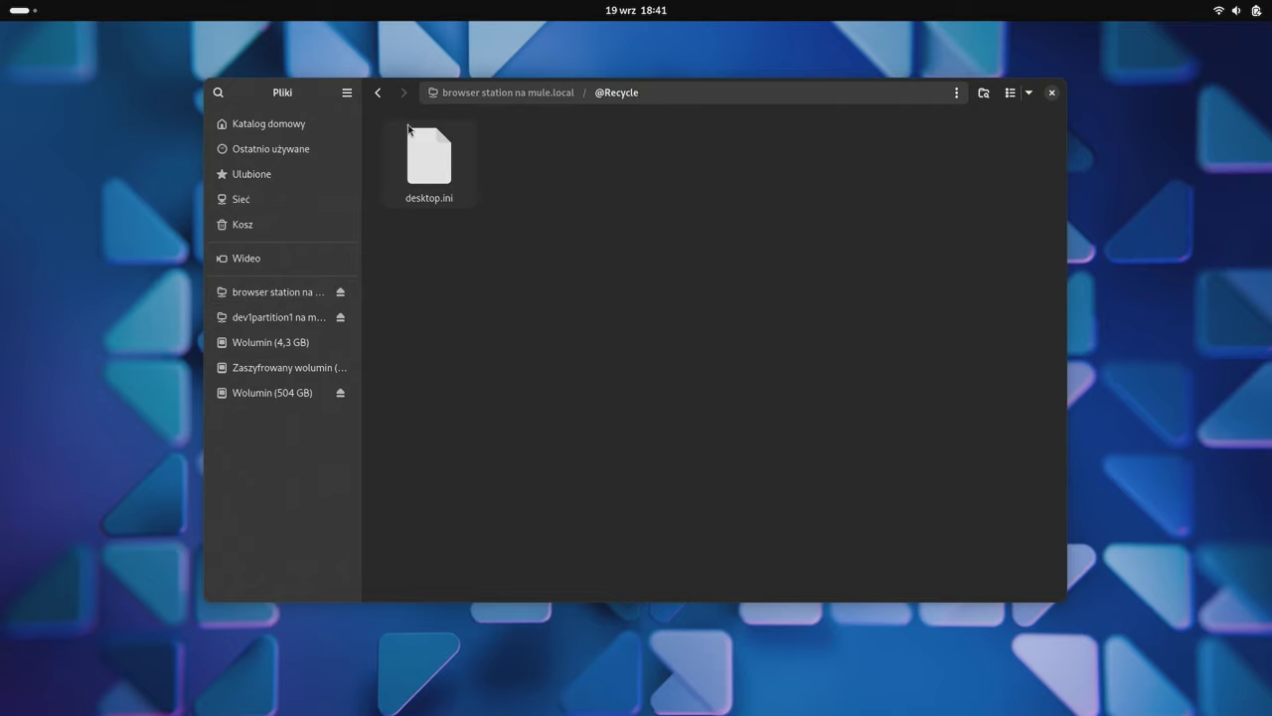
left_click(379, 93)
left_click(379, 93)
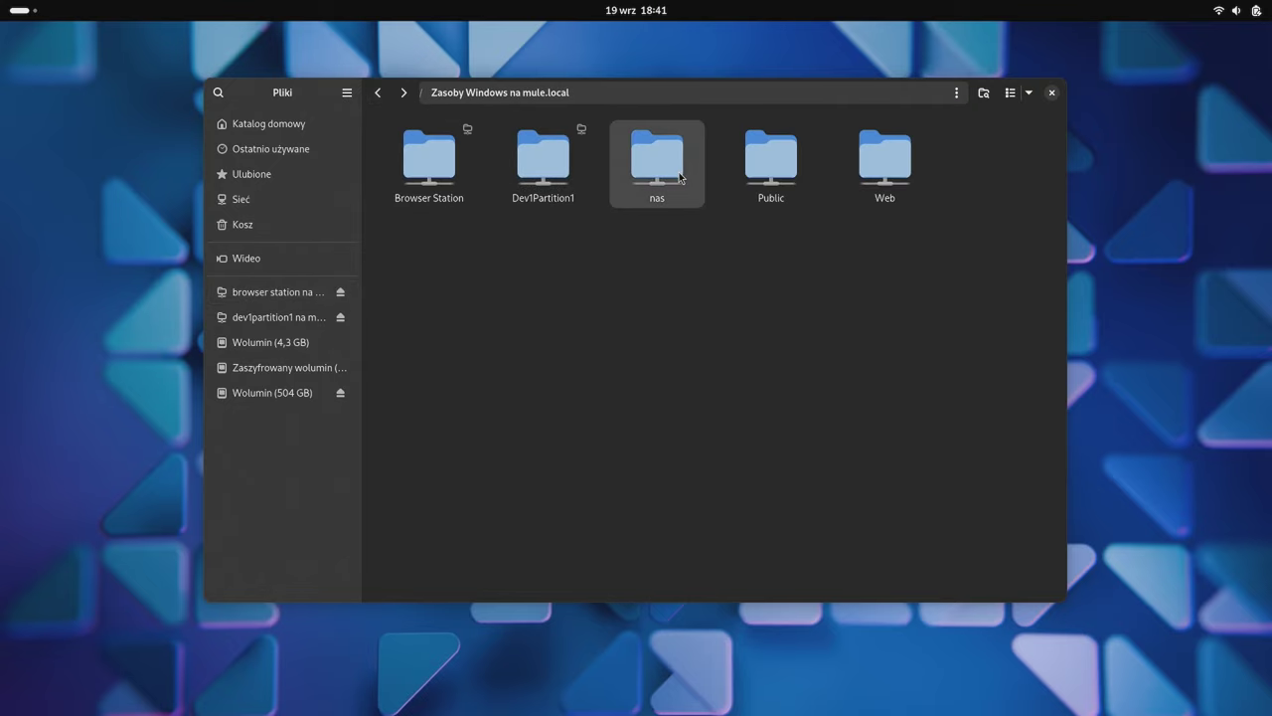